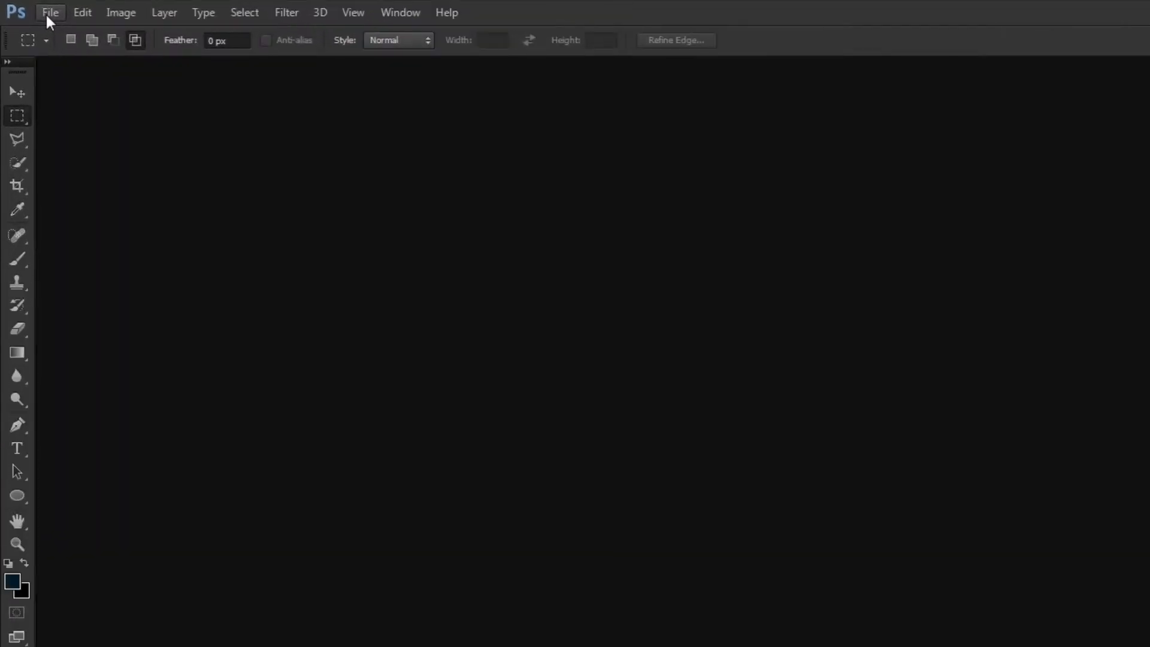
Open the shoes image from the bg folder on the Desktop.
{"action": "left_click", "coordinate": [48, 13]}
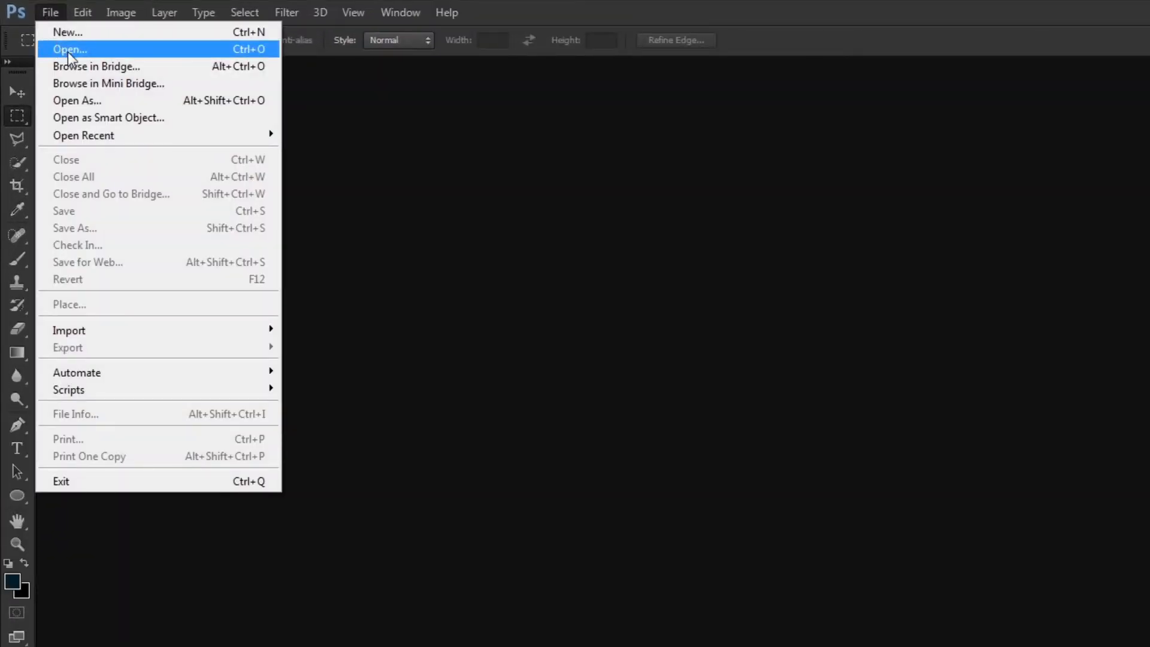
{"action": "left_click", "coordinate": [67, 50]}
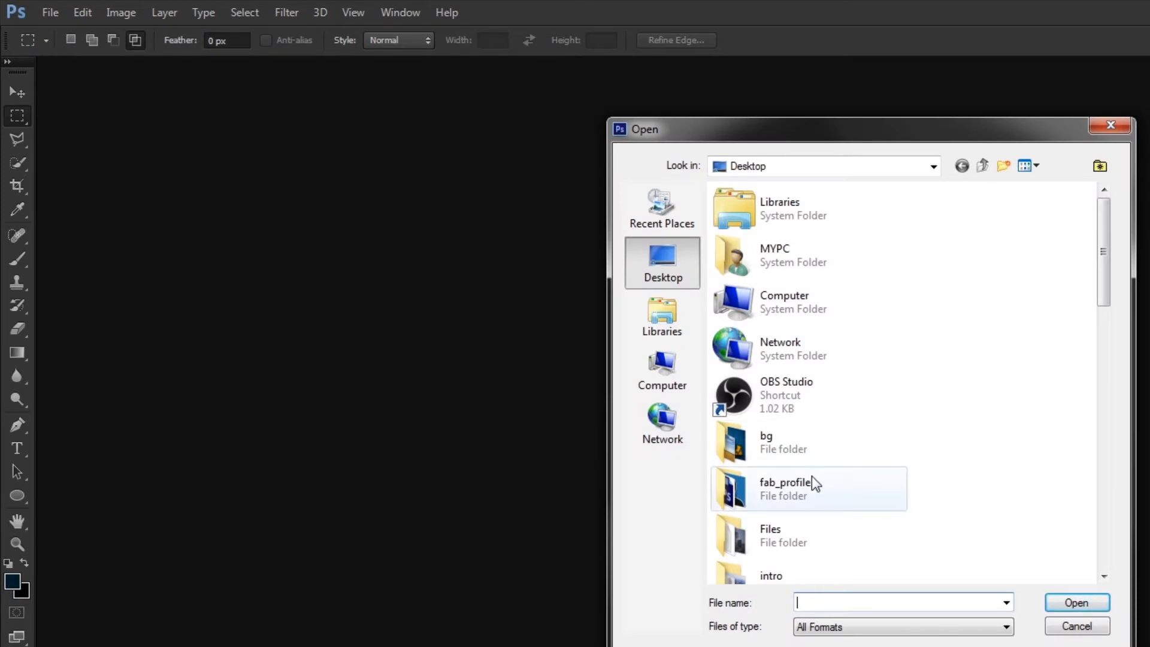
{"action": "double_click", "coordinate": [774, 444]}
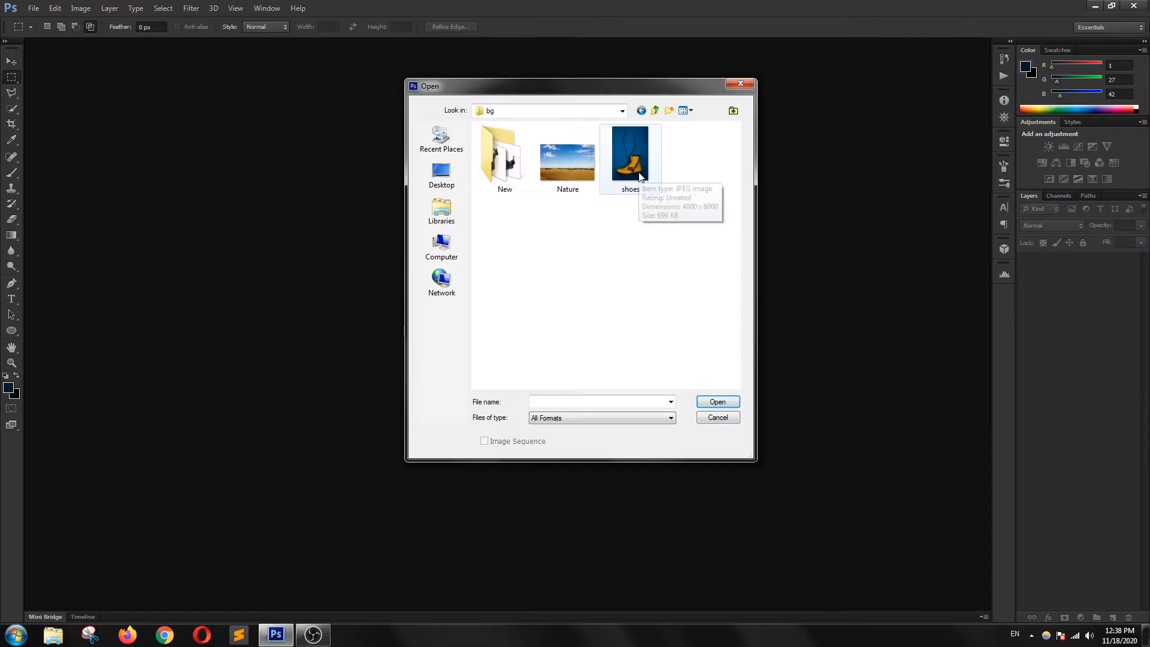
{"action": "double_click", "coordinate": [638, 173]}
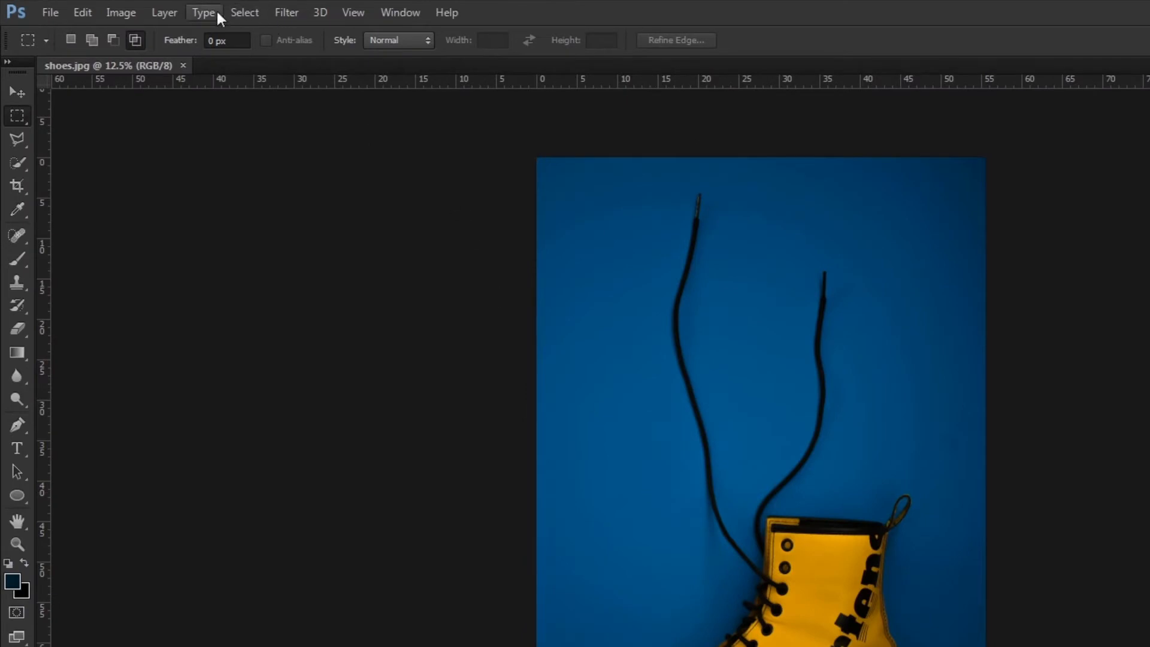
Select the blue background around the boot with Color Range, adding samples from its lighter and darker blue areas.
{"action": "left_click", "coordinate": [242, 10]}
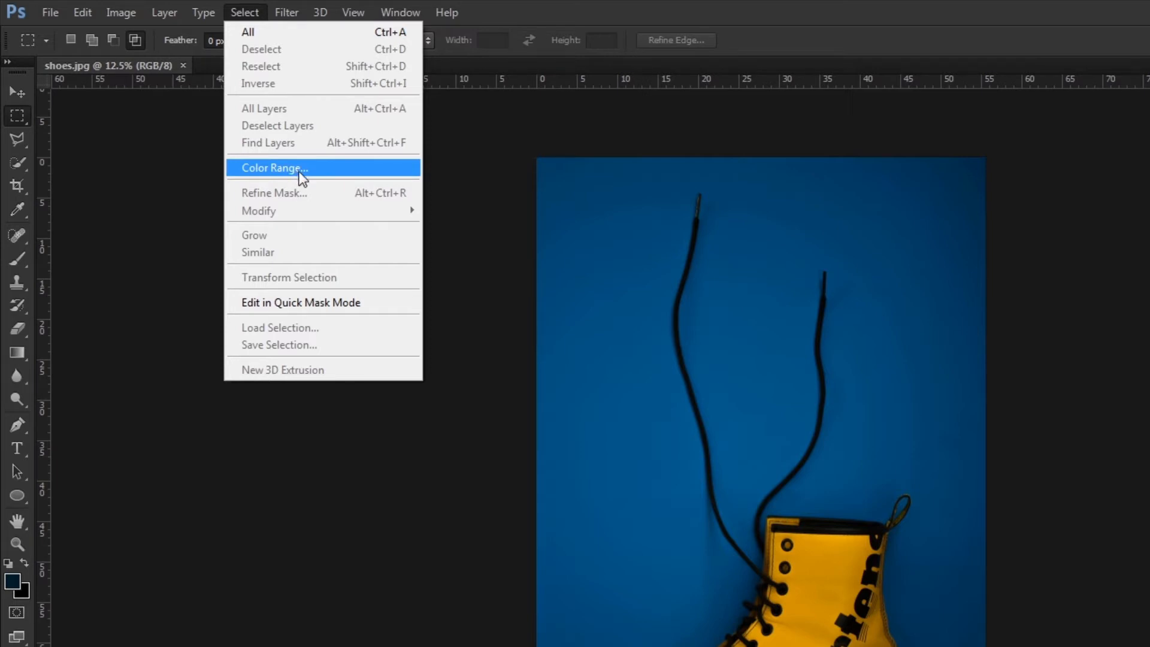
{"action": "left_click", "coordinate": [299, 171]}
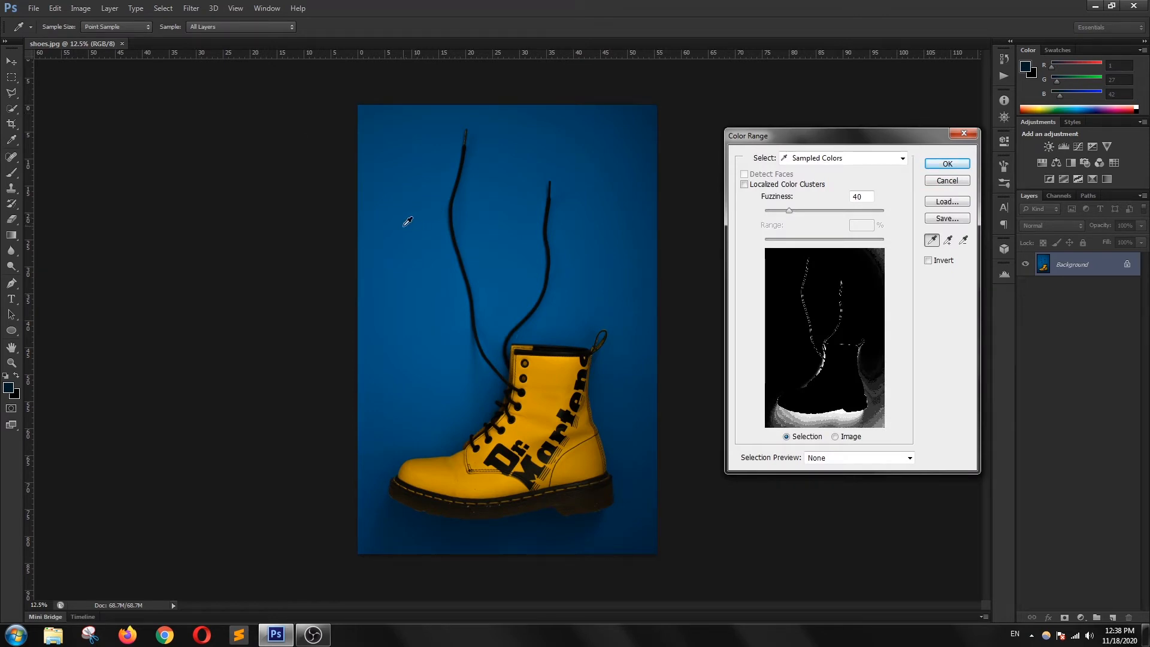
{"action": "left_click", "coordinate": [404, 225]}
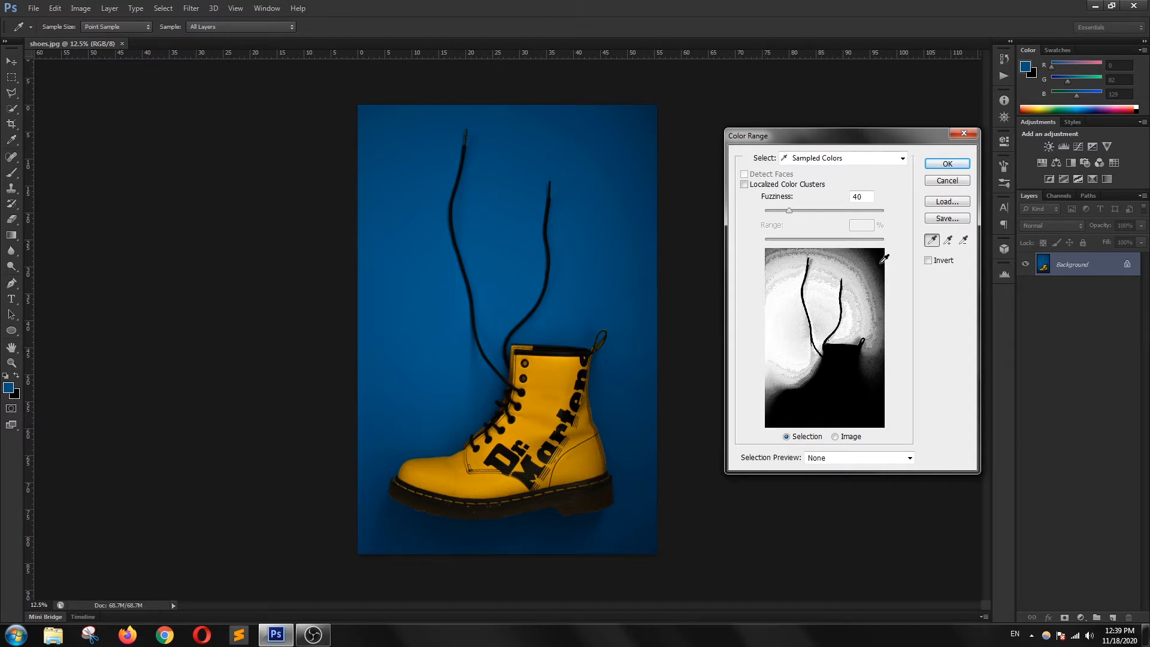
{"action": "left_click", "coordinate": [948, 242]}
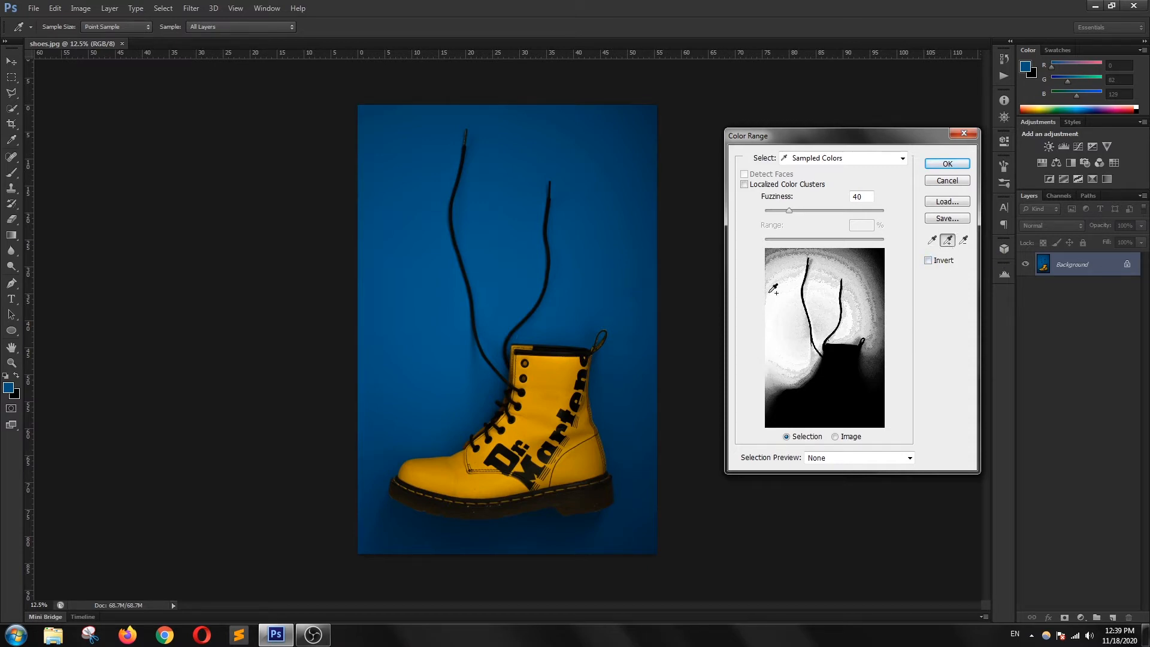
{"action": "left_click", "coordinate": [642, 122]}
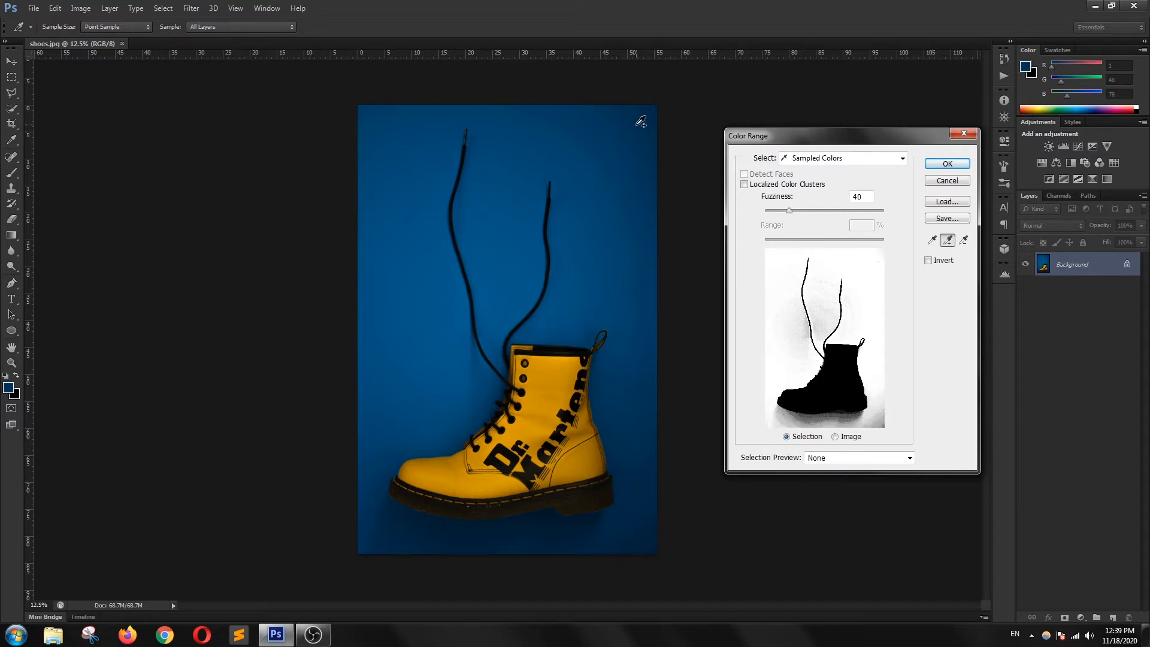
{"action": "left_click", "coordinate": [640, 534]}
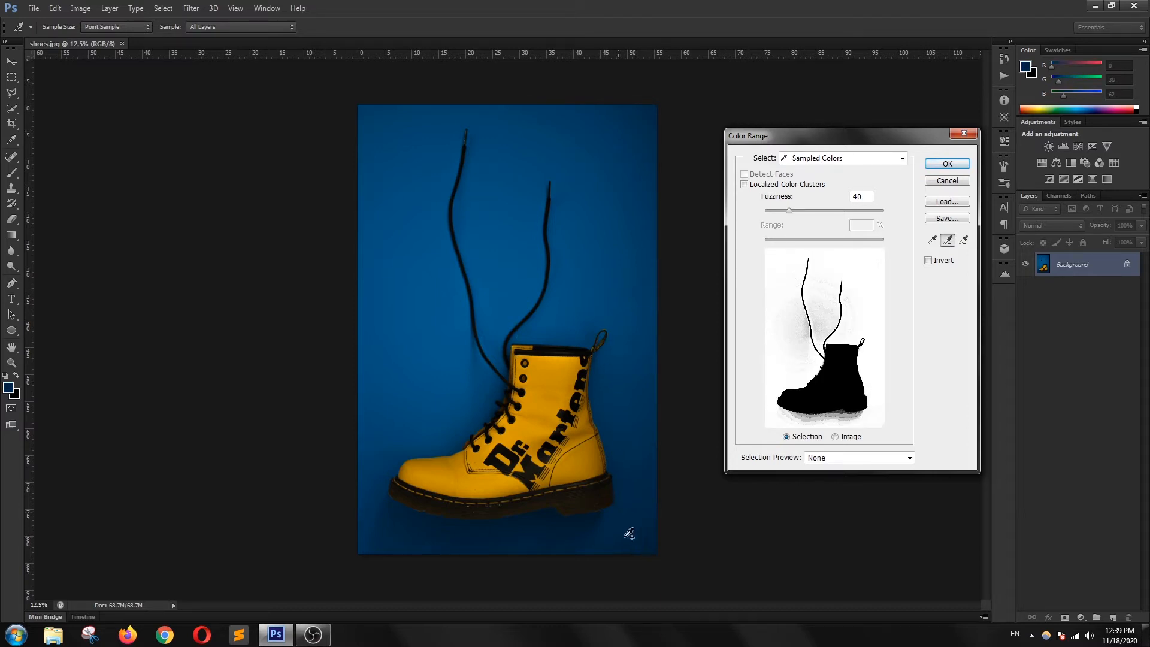
{"action": "left_click", "coordinate": [590, 524]}
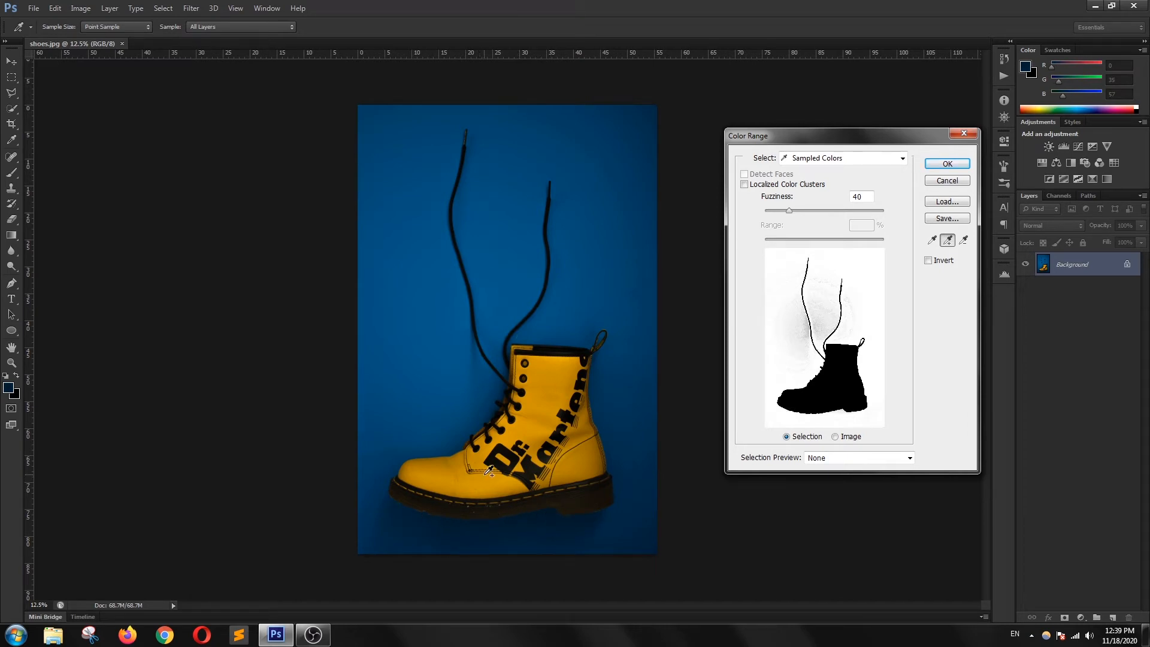
{"action": "left_click", "coordinate": [481, 358]}
{"action": "left_click", "coordinate": [486, 324]}
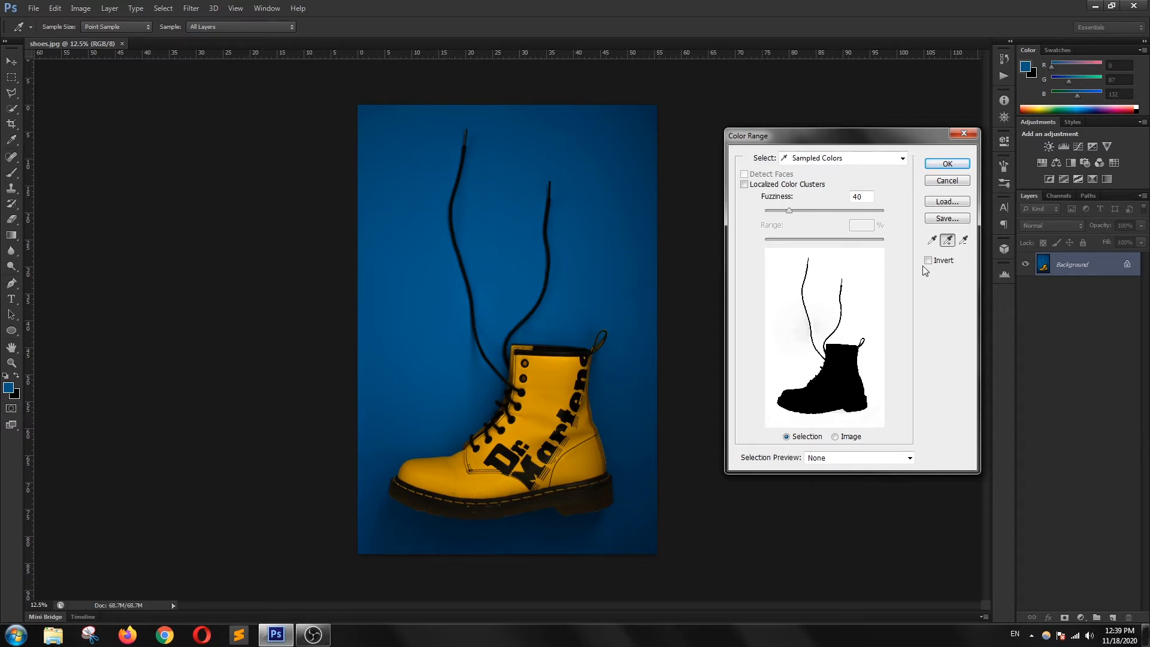
{"action": "left_click", "coordinate": [948, 164]}
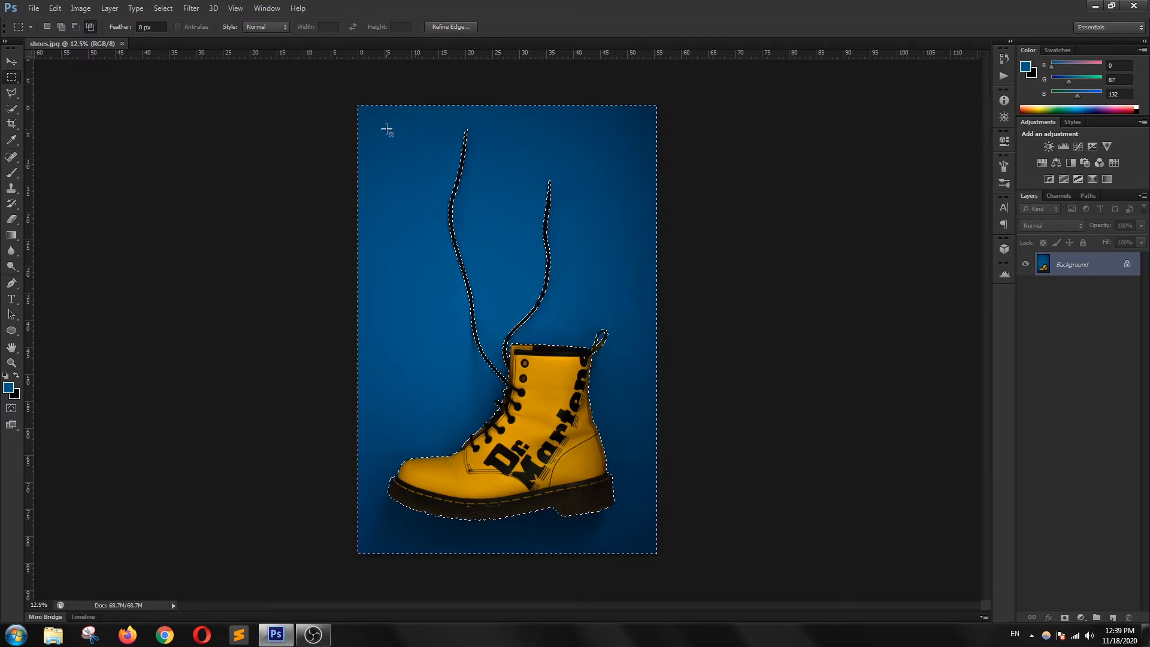
Invert the selection to the boot and add a layer mask that hides the blue background.
{"action": "left_click", "coordinate": [163, 9]}
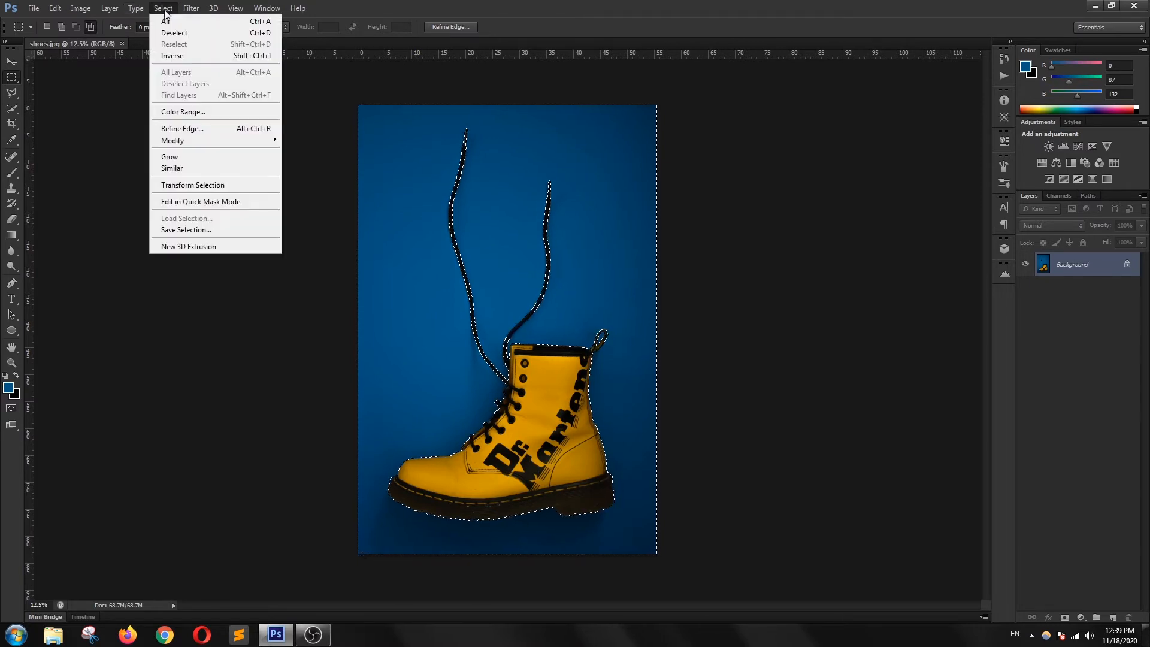
{"action": "left_click", "coordinate": [187, 59]}
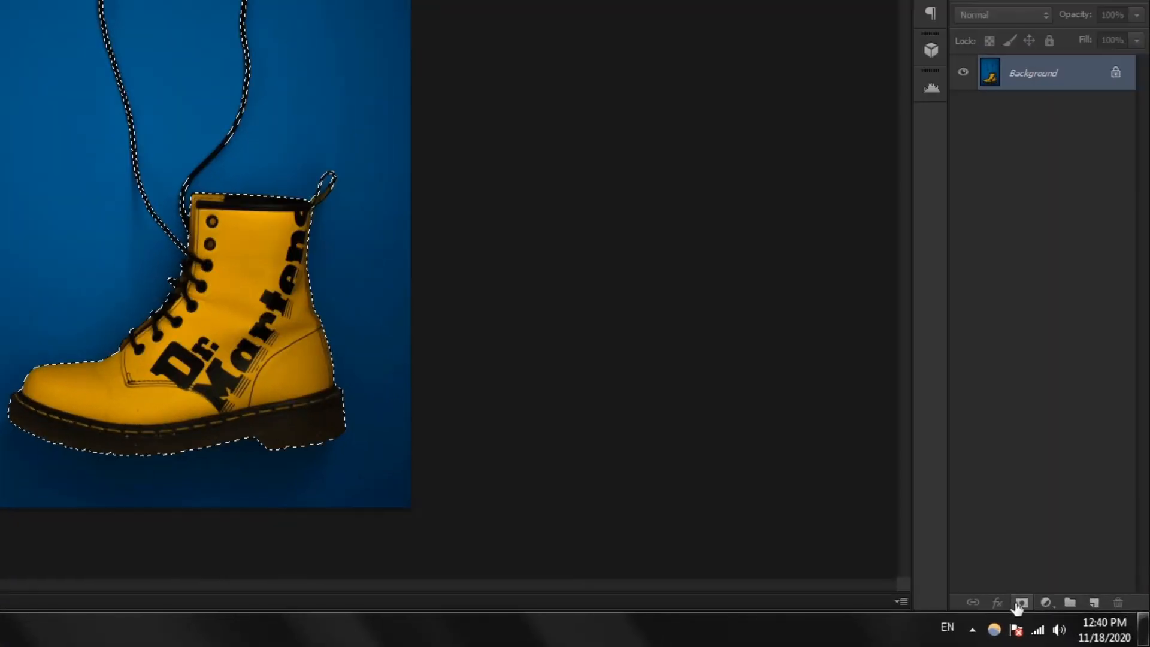
{"action": "left_click", "coordinate": [1065, 618]}
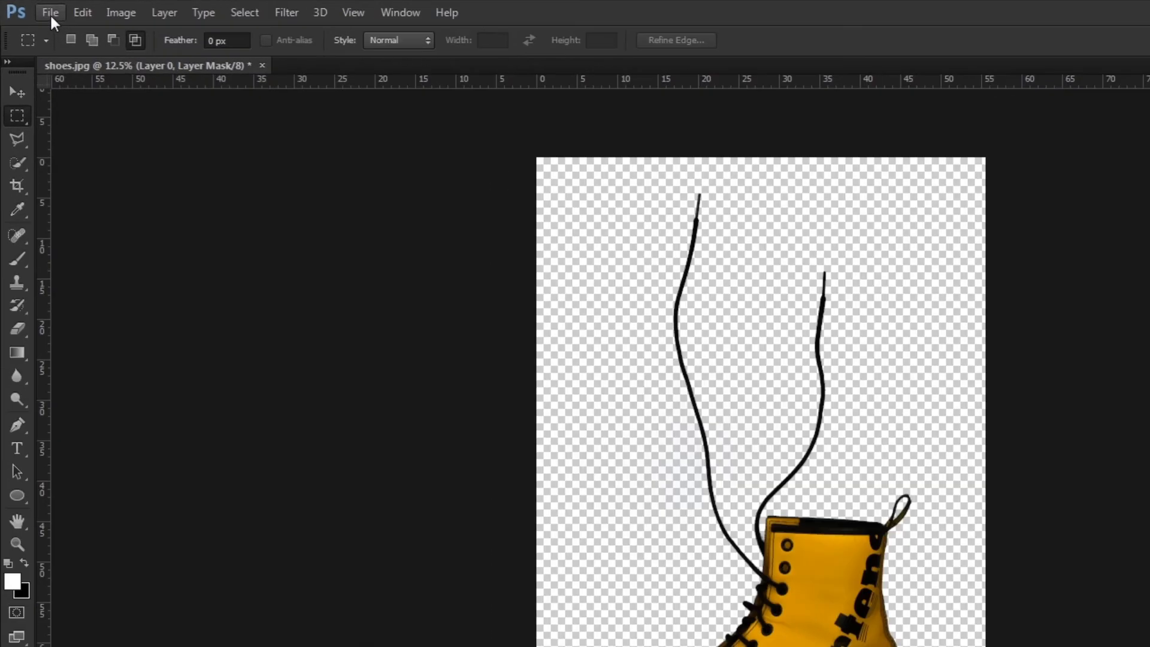
Open the Nature image from the bg folder.
{"action": "left_click", "coordinate": [33, 8]}
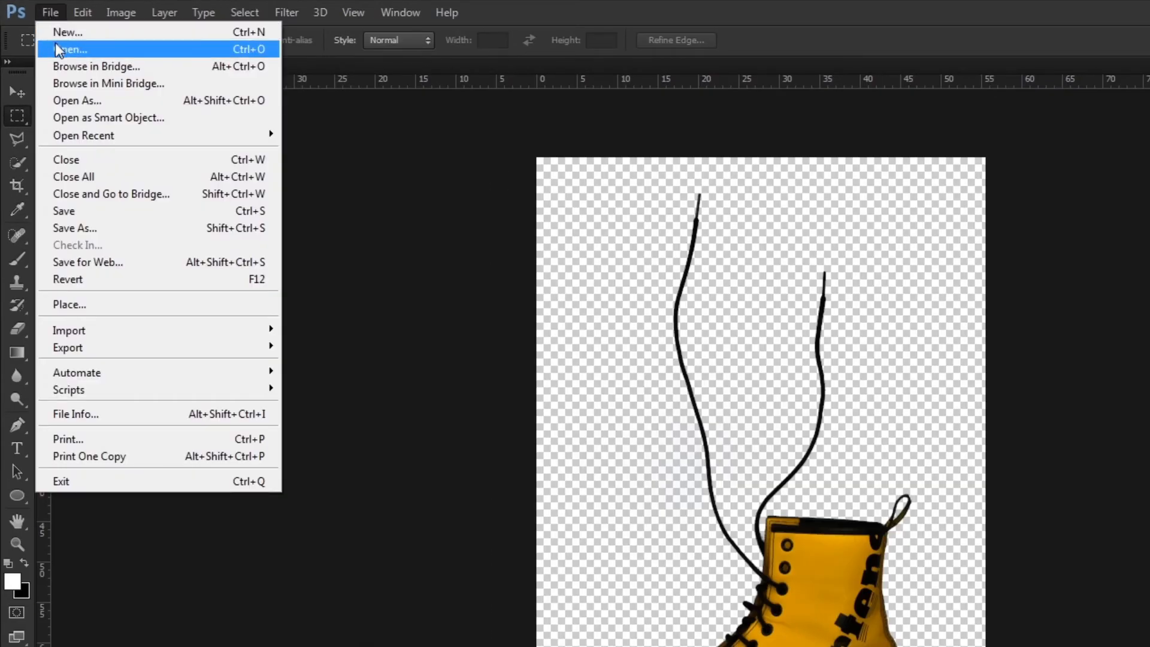
{"action": "left_click", "coordinate": [56, 47]}
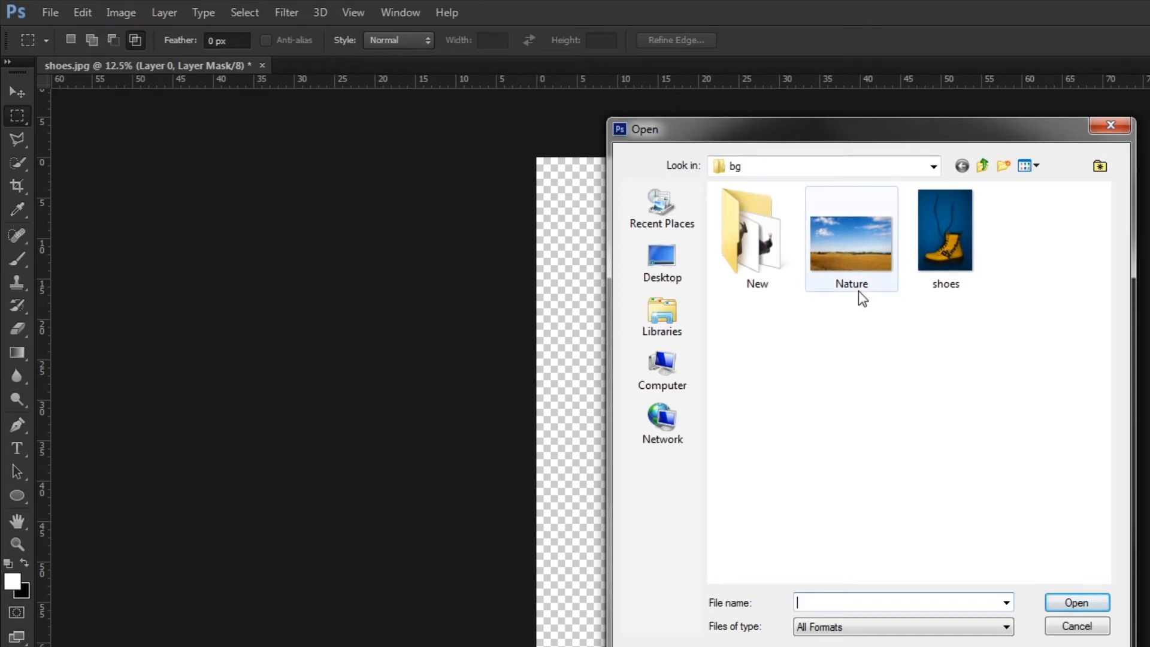
{"action": "left_click", "coordinate": [860, 273]}
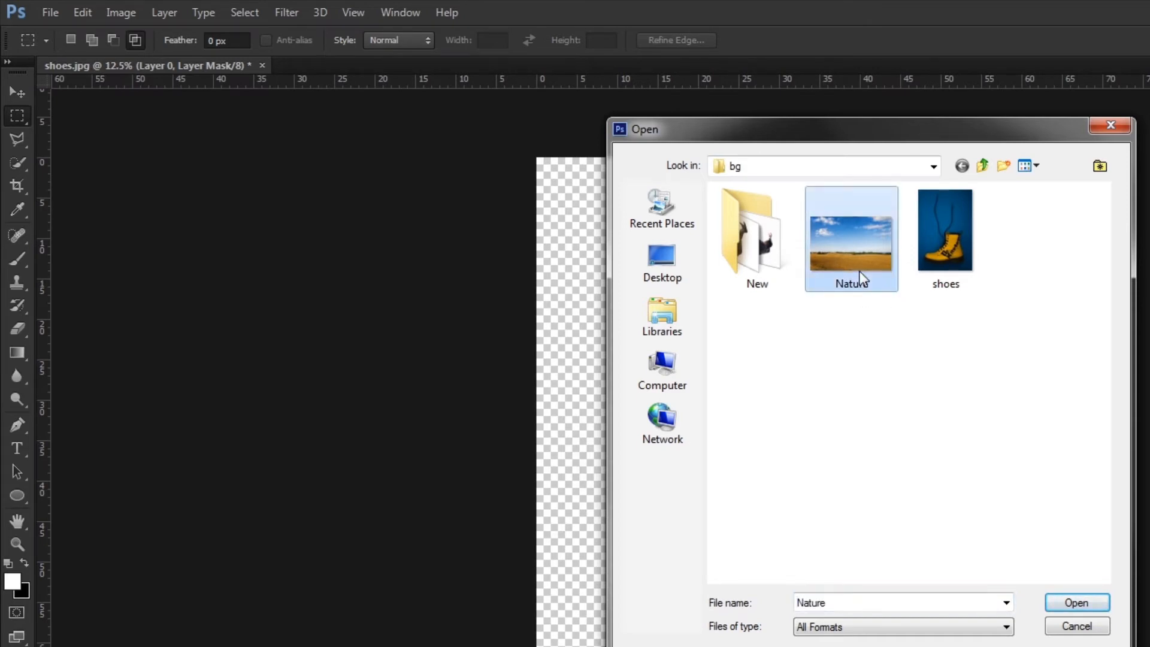
{"action": "double_click", "coordinate": [860, 273]}
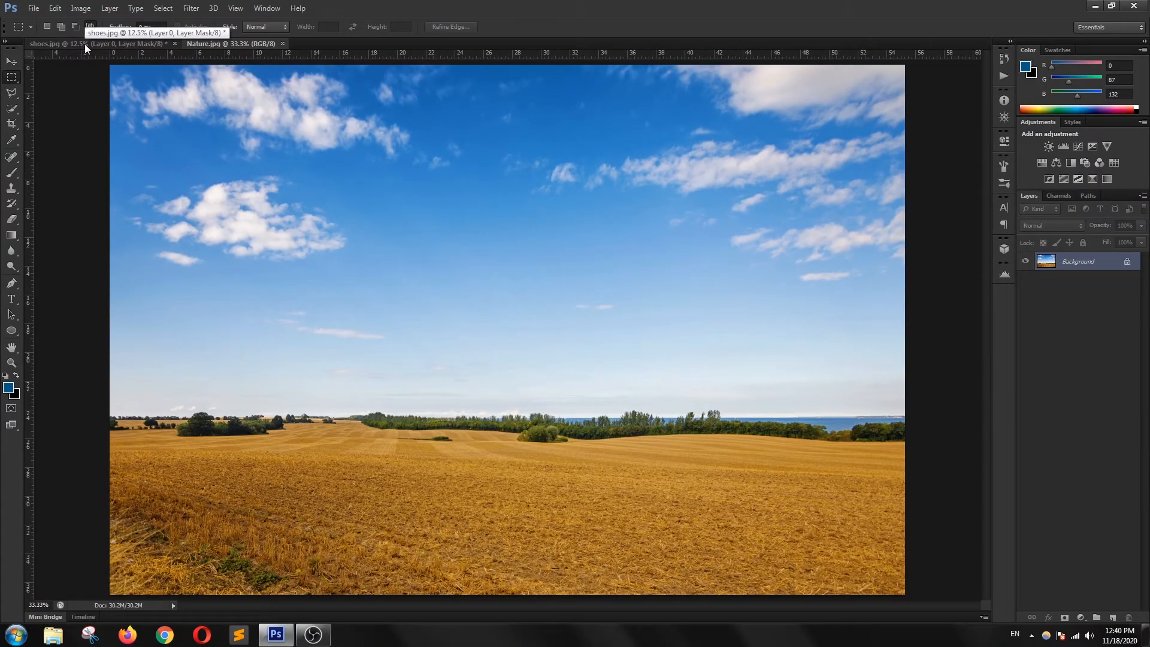
Duplicate the masked boot layer from shoes.jpg into the Nature.jpg document.
{"action": "left_click", "coordinate": [84, 45]}
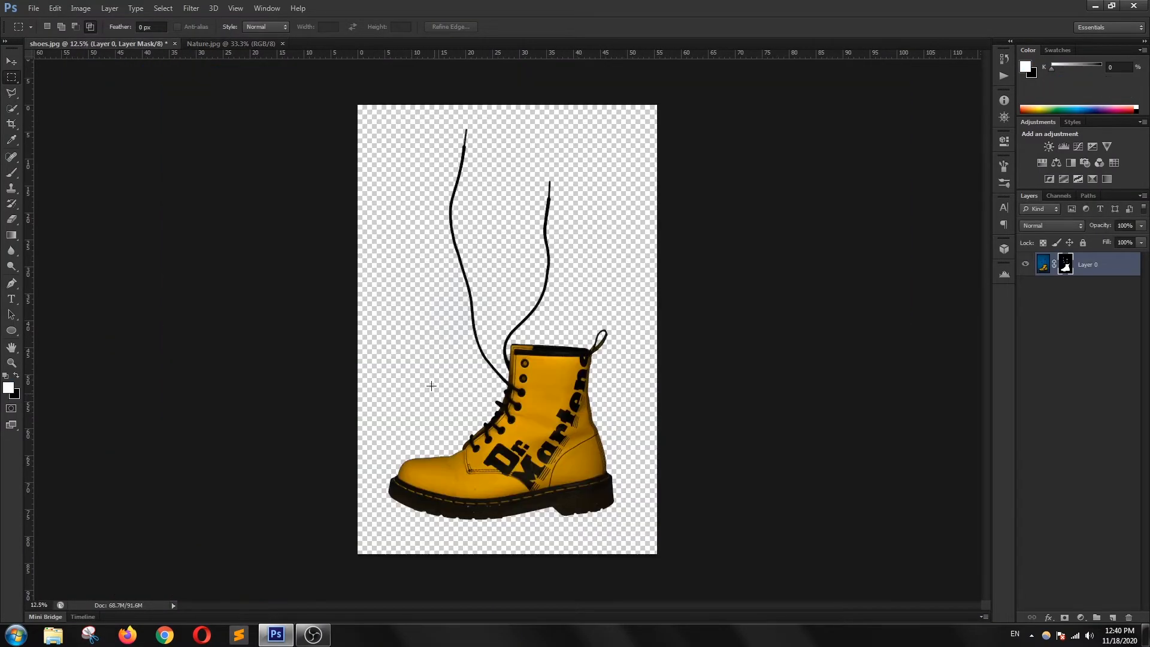
{"action": "left_click", "coordinate": [226, 42]}
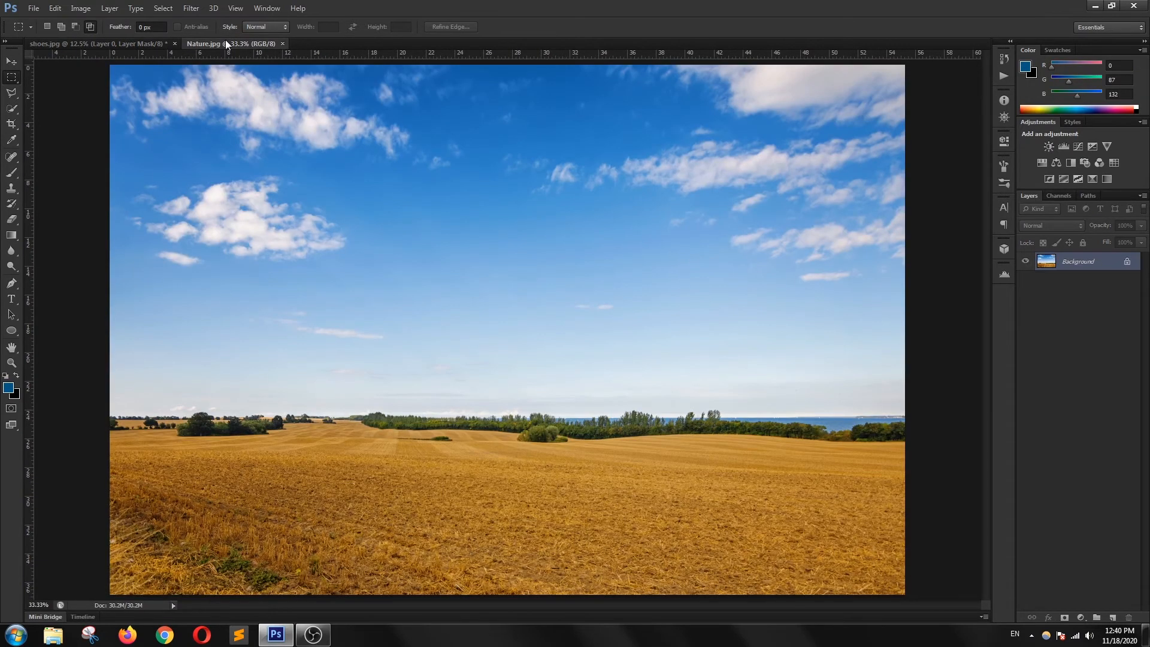
{"action": "left_click", "coordinate": [137, 42]}
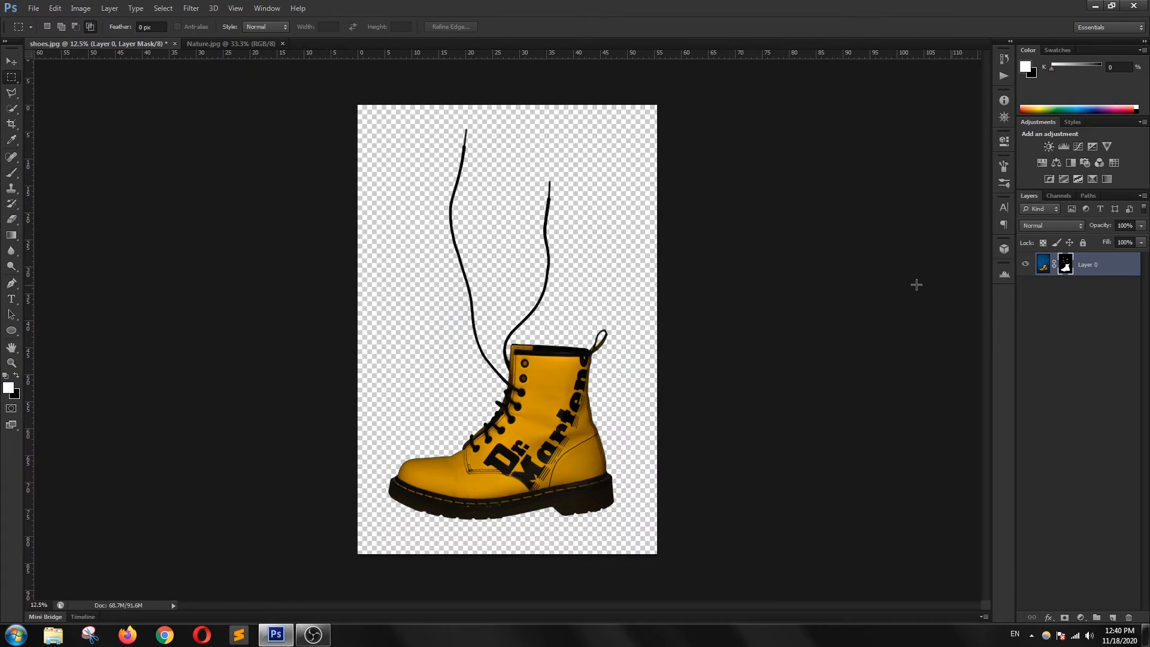
{"action": "right_click", "coordinate": [1092, 268]}
{"action": "left_click", "coordinate": [944, 203]}
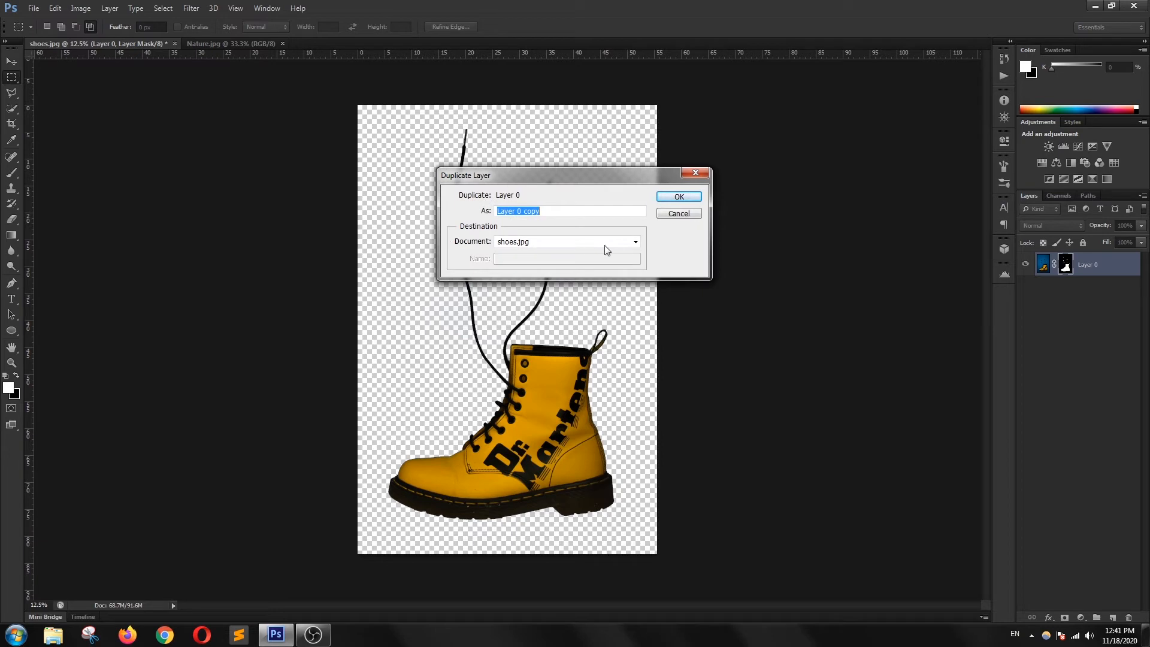
{"action": "left_click", "coordinate": [627, 246]}
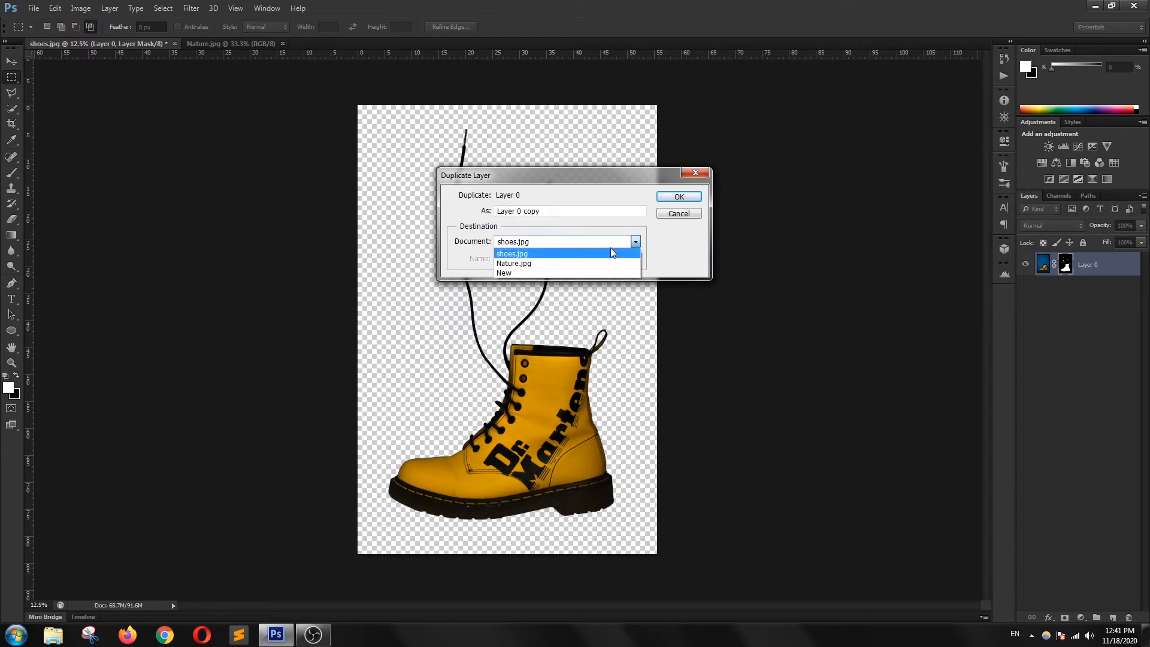
{"action": "left_click", "coordinate": [522, 266]}
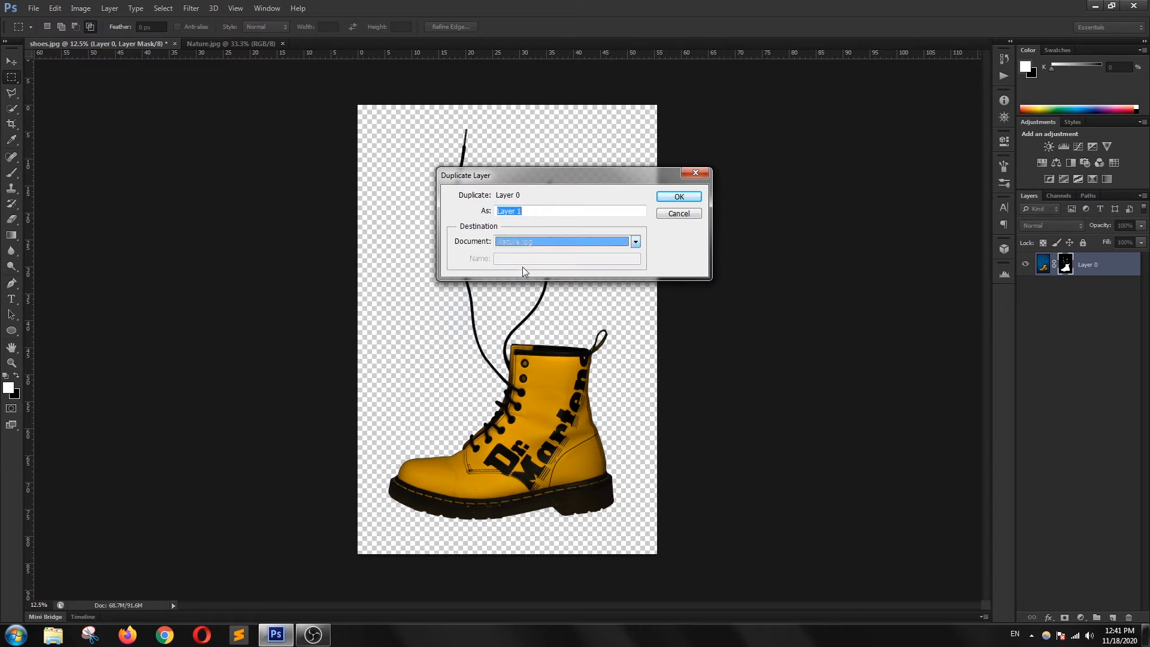
{"action": "left_click", "coordinate": [683, 197]}
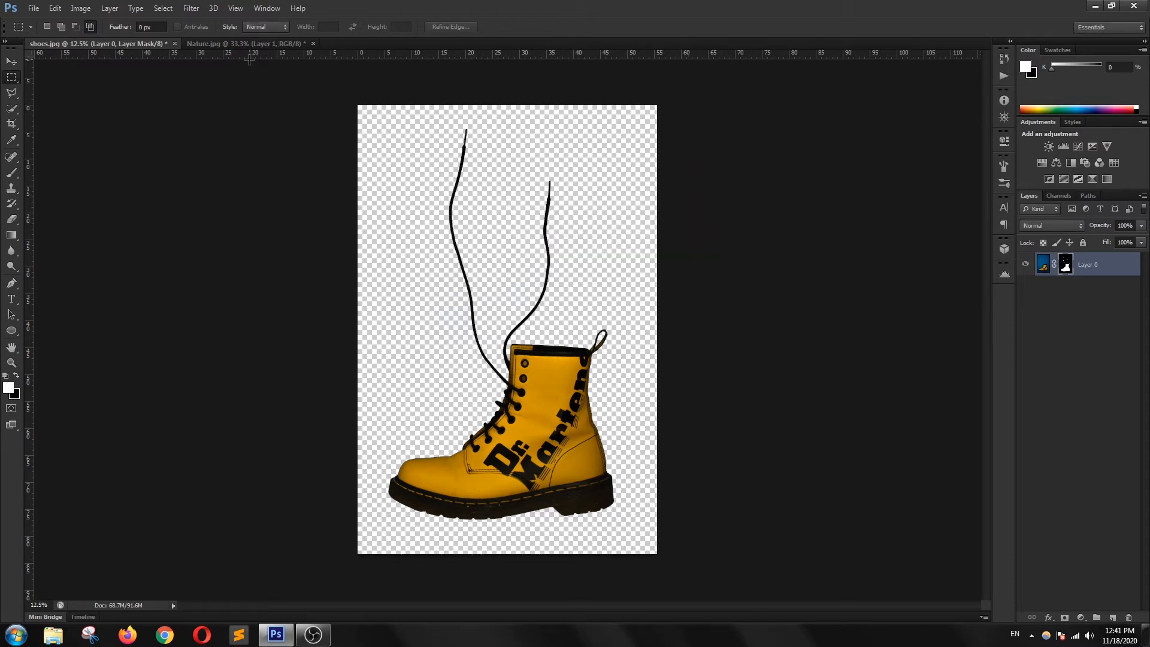
In Nature.jpg, scale the boot layer proportionally to 31% and place the whole boot left of centre, with its sole over the field's far edge.
{"action": "left_click", "coordinate": [238, 44]}
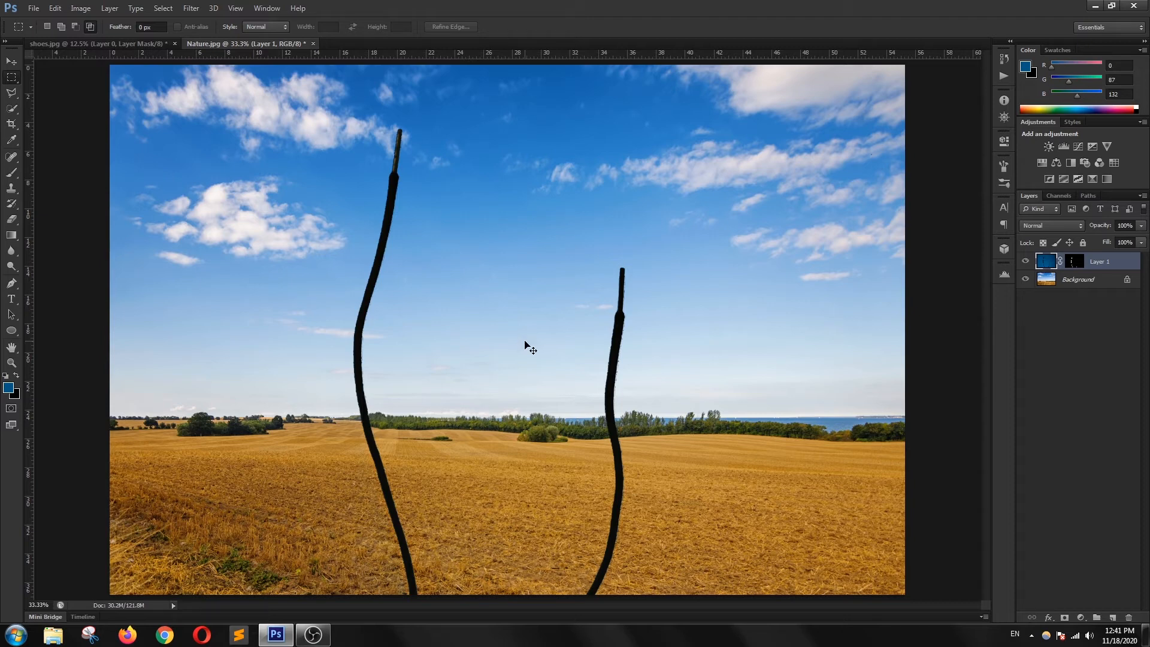
{"action": "key", "text": "ctrl+t"}
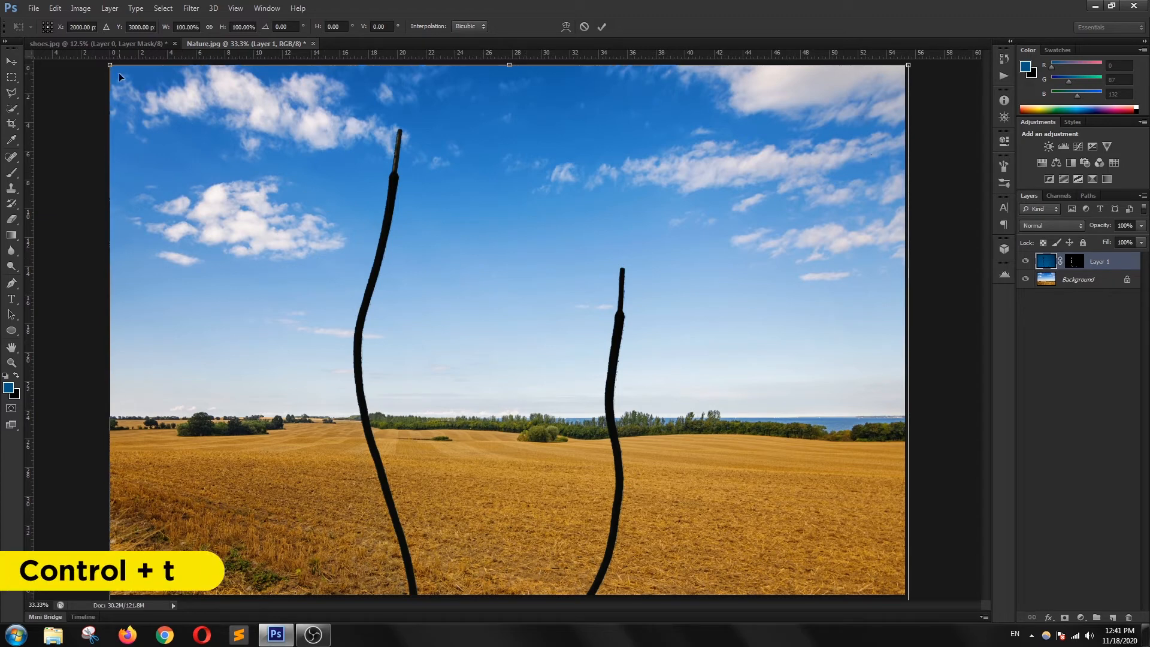
{"action": "left_click_drag", "start_coordinate": [109, 64], "coordinate": [314, 373]}
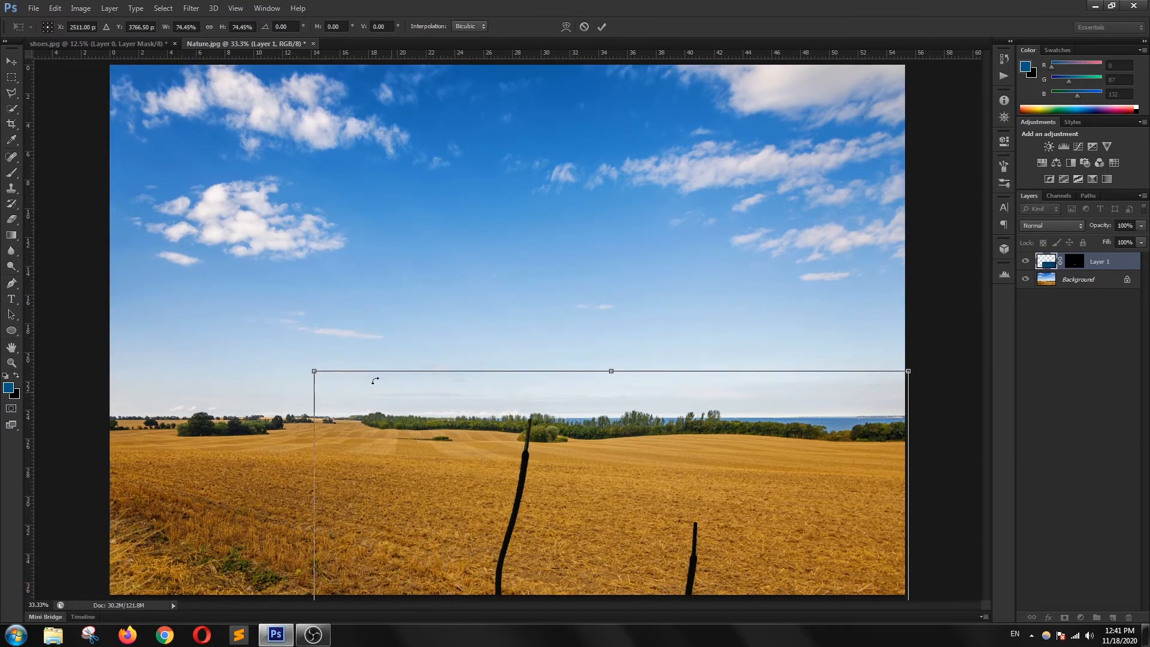
{"action": "left_click_drag", "start_coordinate": [447, 461], "coordinate": [258, 204]}
{"action": "left_click_drag", "start_coordinate": [124, 107], "coordinate": [261, 316]}
{"action": "left_click_drag", "start_coordinate": [412, 490], "coordinate": [358, 273]}
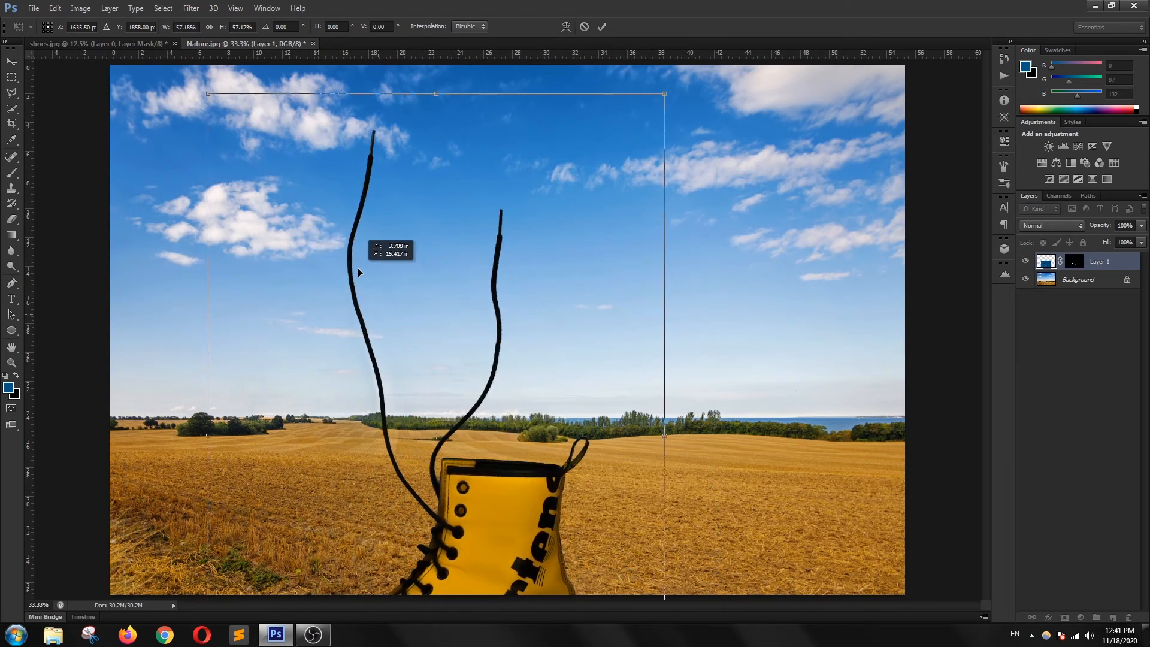
{"action": "left_click_drag", "start_coordinate": [210, 98], "coordinate": [326, 271]}
{"action": "left_click_drag", "start_coordinate": [431, 447], "coordinate": [388, 290]}
{"action": "left_click_drag", "start_coordinate": [278, 112], "coordinate": [372, 249]}
{"action": "left_click_drag", "start_coordinate": [399, 455], "coordinate": [313, 337]}
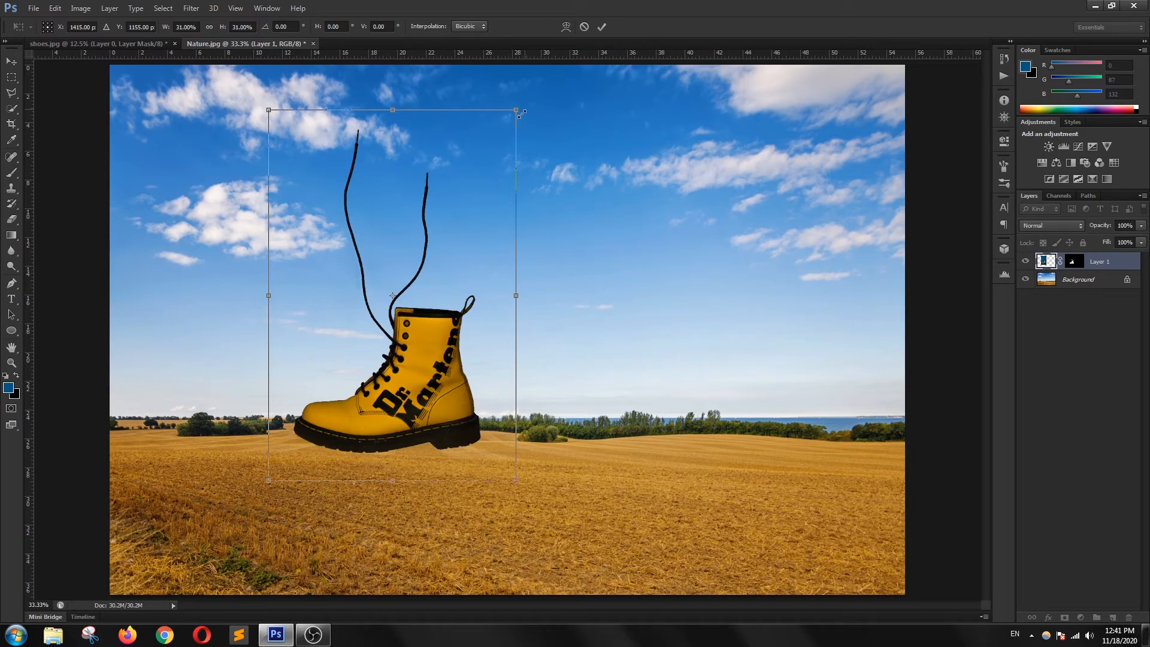
{"action": "left_click", "coordinate": [602, 28]}
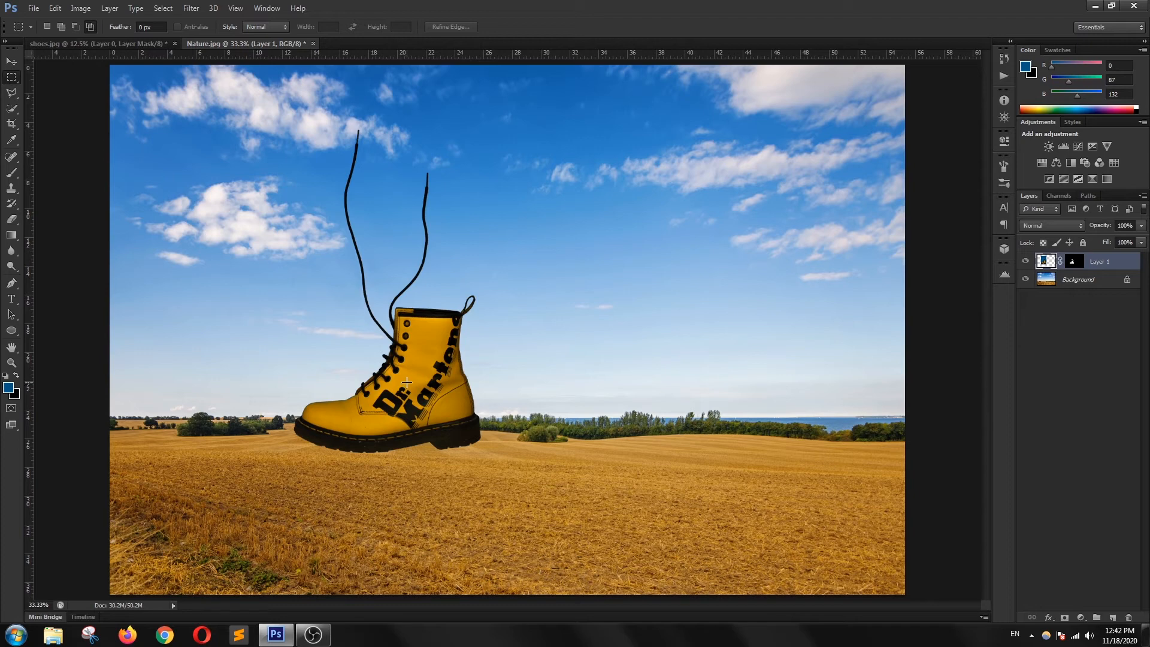
Duplicate the boot layer and move the copy up and to the right of the original boot, into the sky.
{"action": "key", "text": "ctrl+j"}
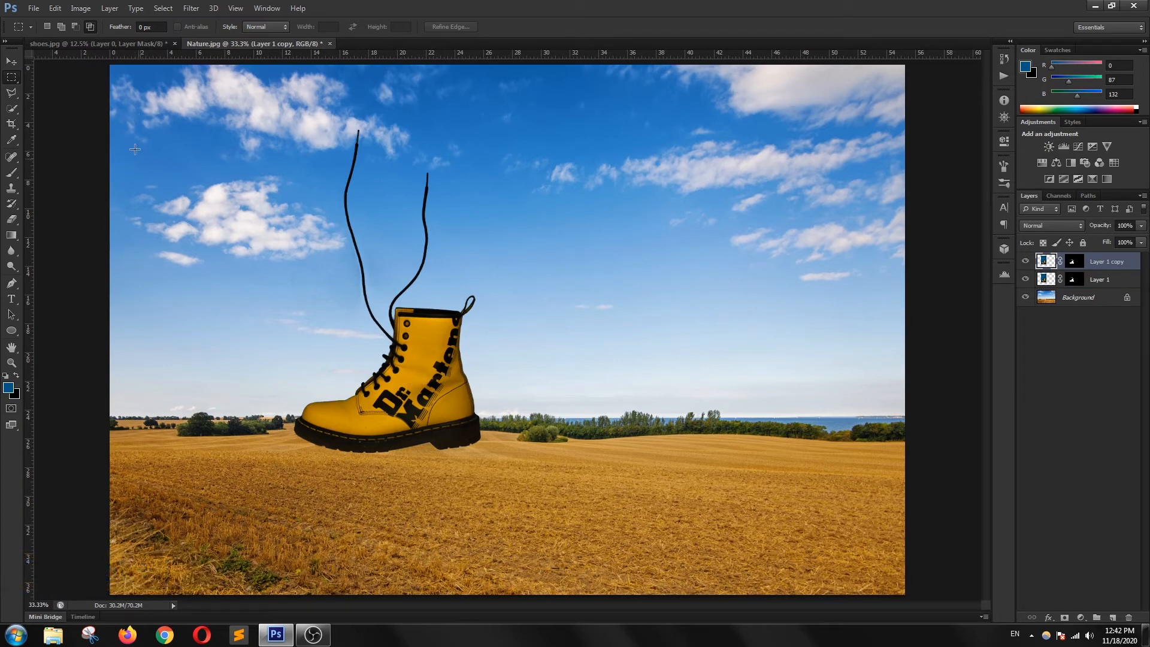
{"action": "key", "text": "v"}
{"action": "left_click_drag", "start_coordinate": [410, 375], "coordinate": [592, 305]}
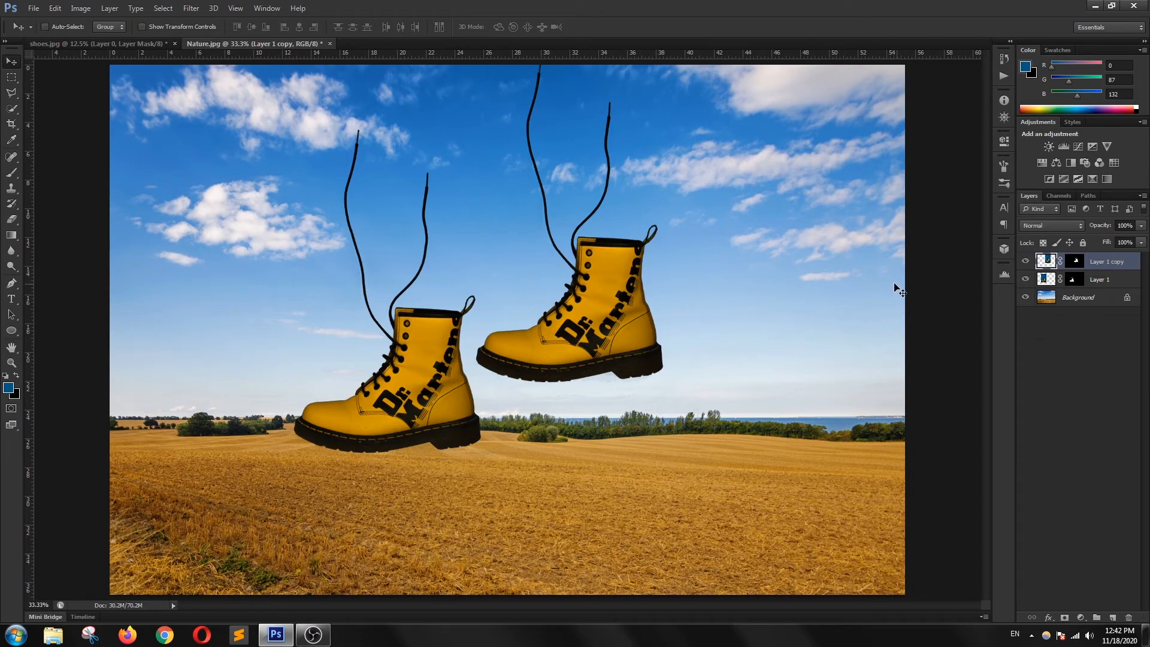
Rotate the lower boot on Layer 1 counterclockwise so that its toe dips toward the field and its heel lifts.
{"action": "left_click", "coordinate": [1045, 282]}
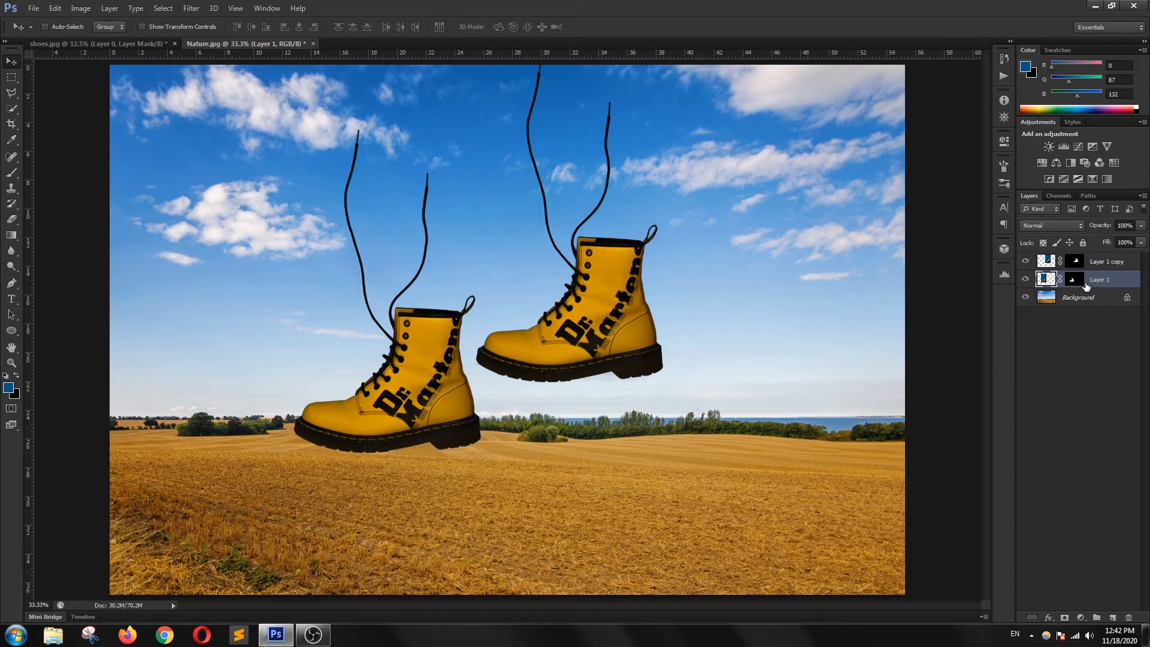
{"action": "key", "text": "ctrl+t"}
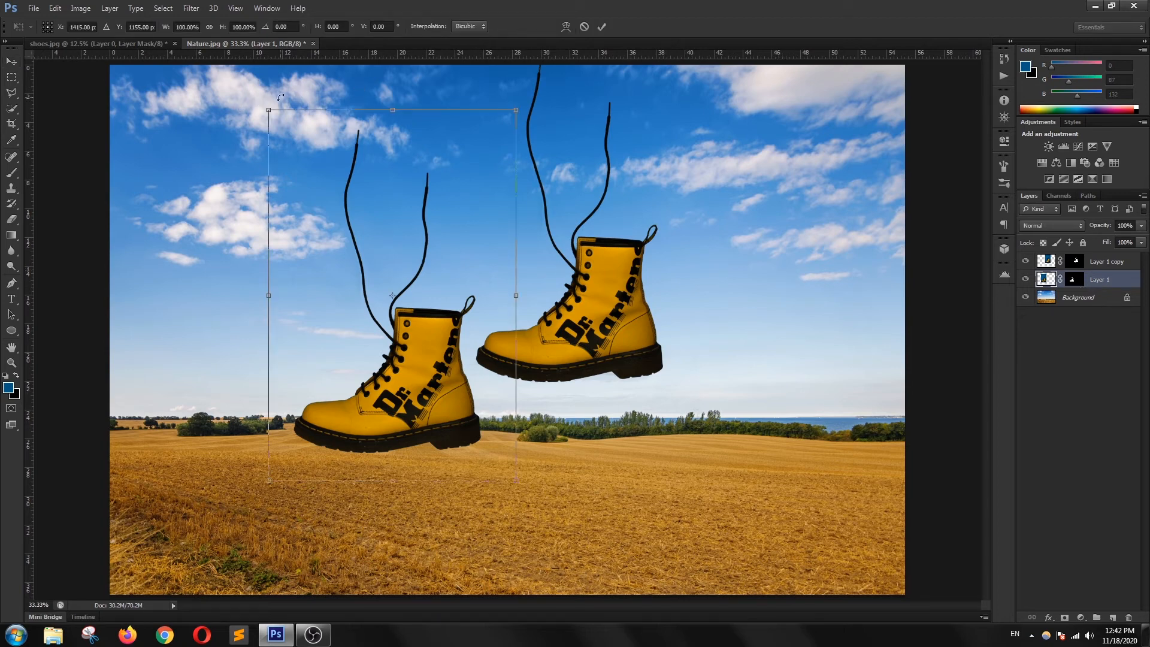
{"action": "left_click_drag", "start_coordinate": [262, 100], "coordinate": [216, 148]}
{"action": "left_click", "coordinate": [602, 26]}
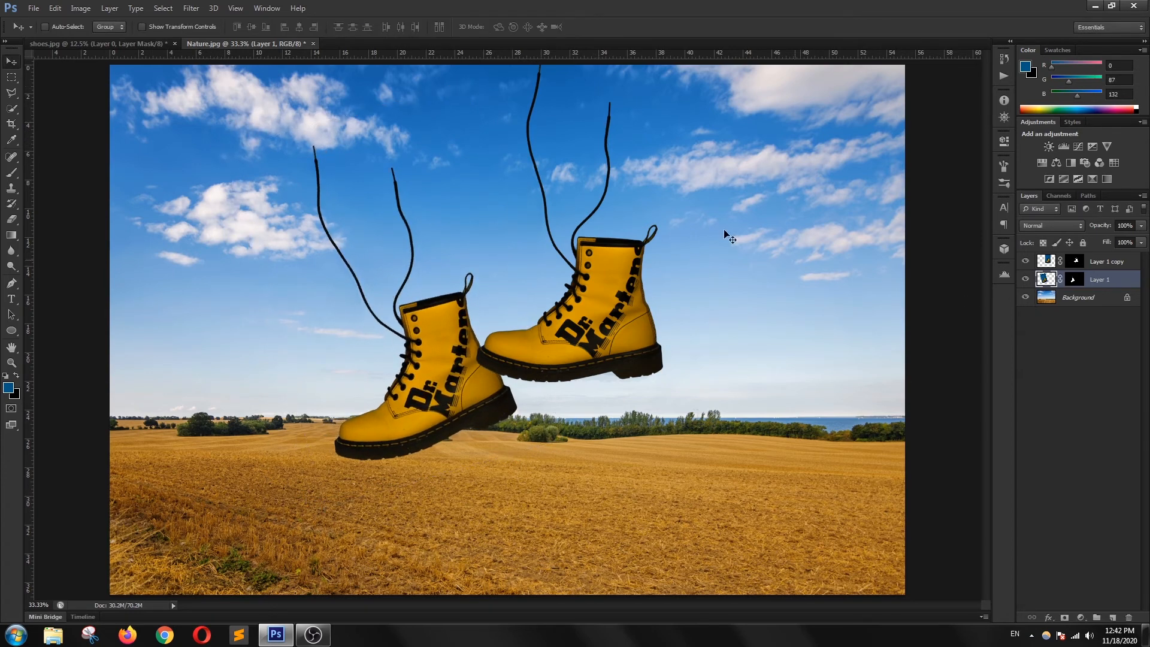
Rotate the upper boot on Layer 1 copy clockwise by about 14.65° so that its toe tilts upward.
{"action": "left_click", "coordinate": [1105, 264]}
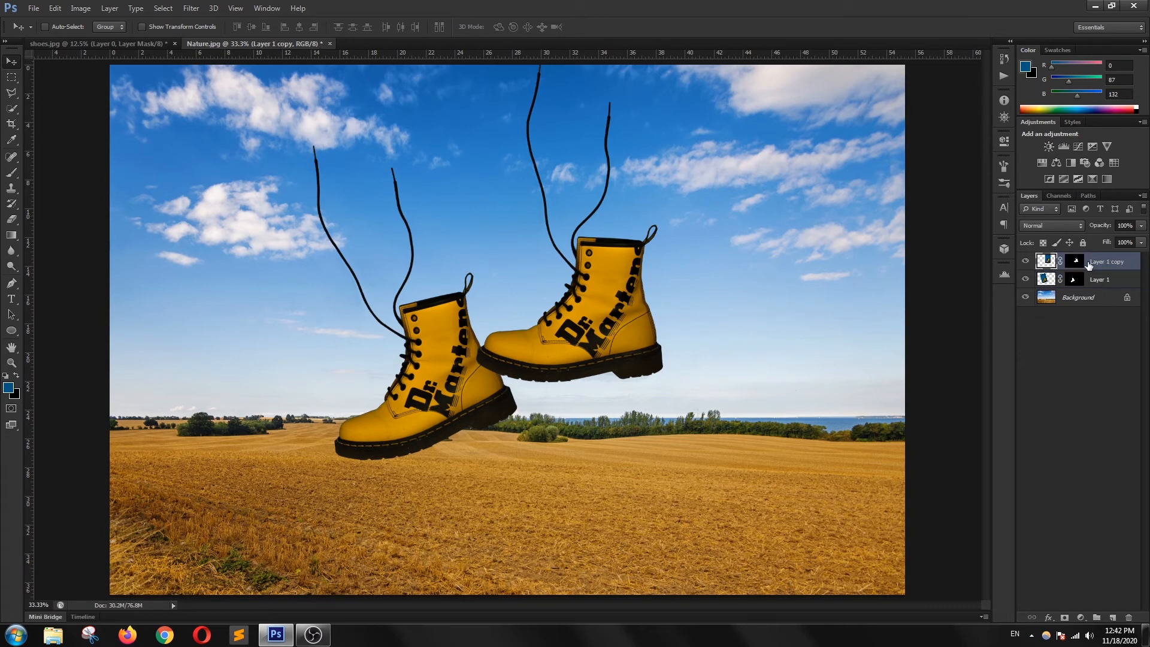
{"action": "key", "text": "ctrl+t"}
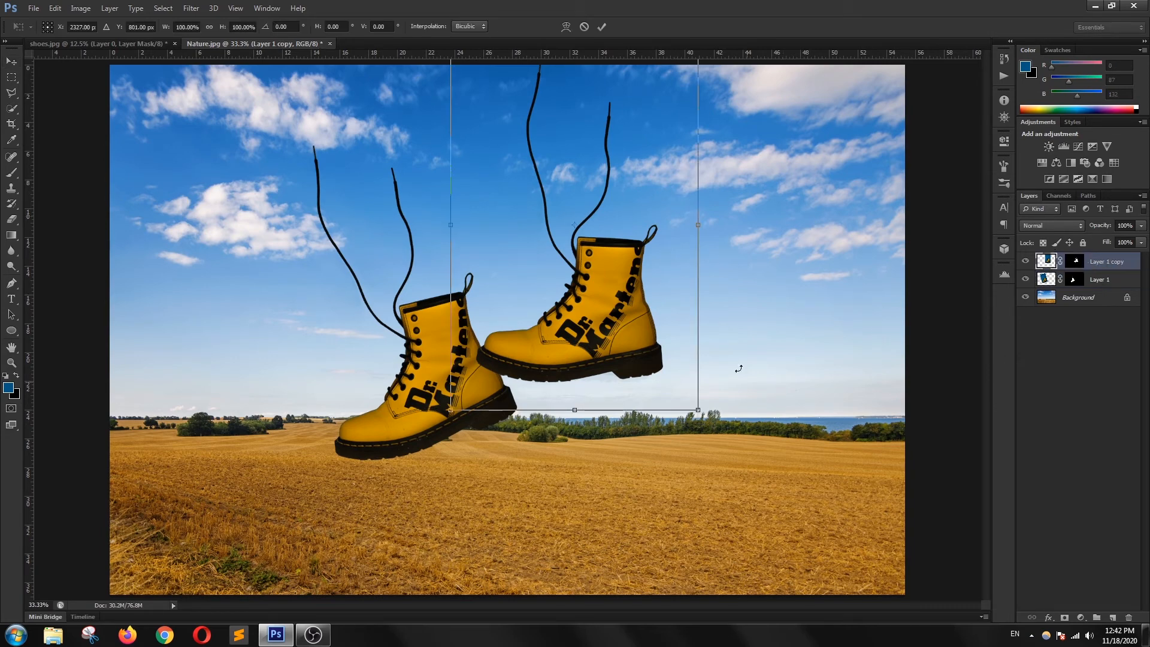
{"action": "left_click_drag", "start_coordinate": [715, 418], "coordinate": [669, 466]}
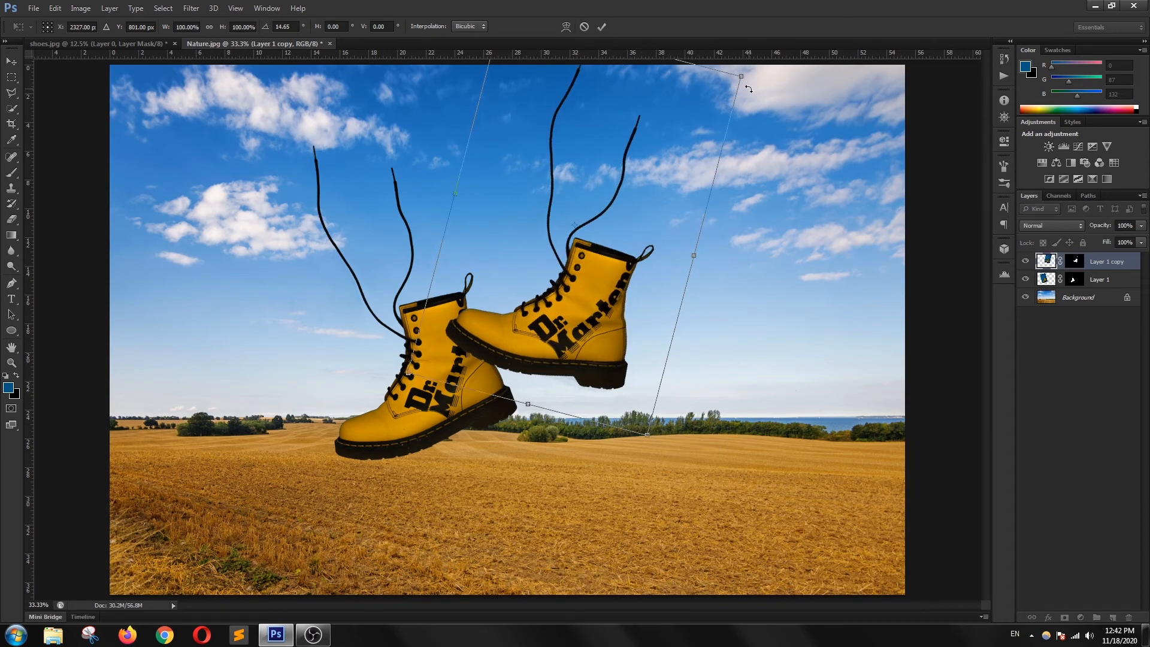
Scale the upper boot proportionally to about 93% and move it straight up, clear of the lower boot.
{"action": "left_click_drag", "start_coordinate": [744, 76], "coordinate": [717, 97]}
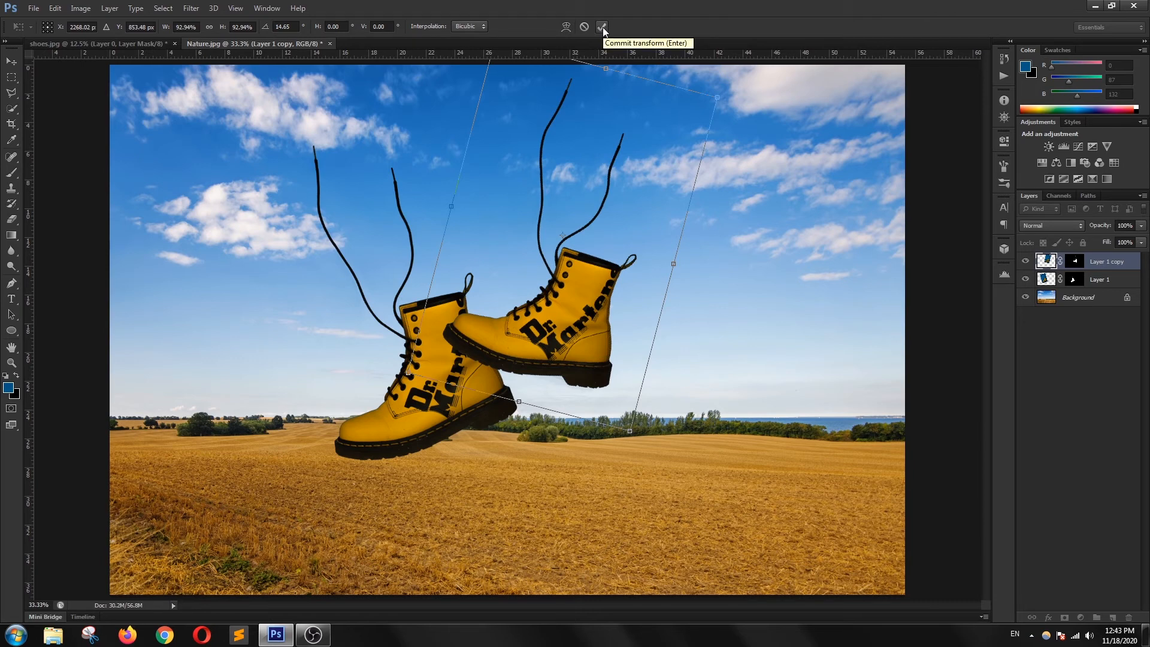
{"action": "left_click", "coordinate": [602, 27]}
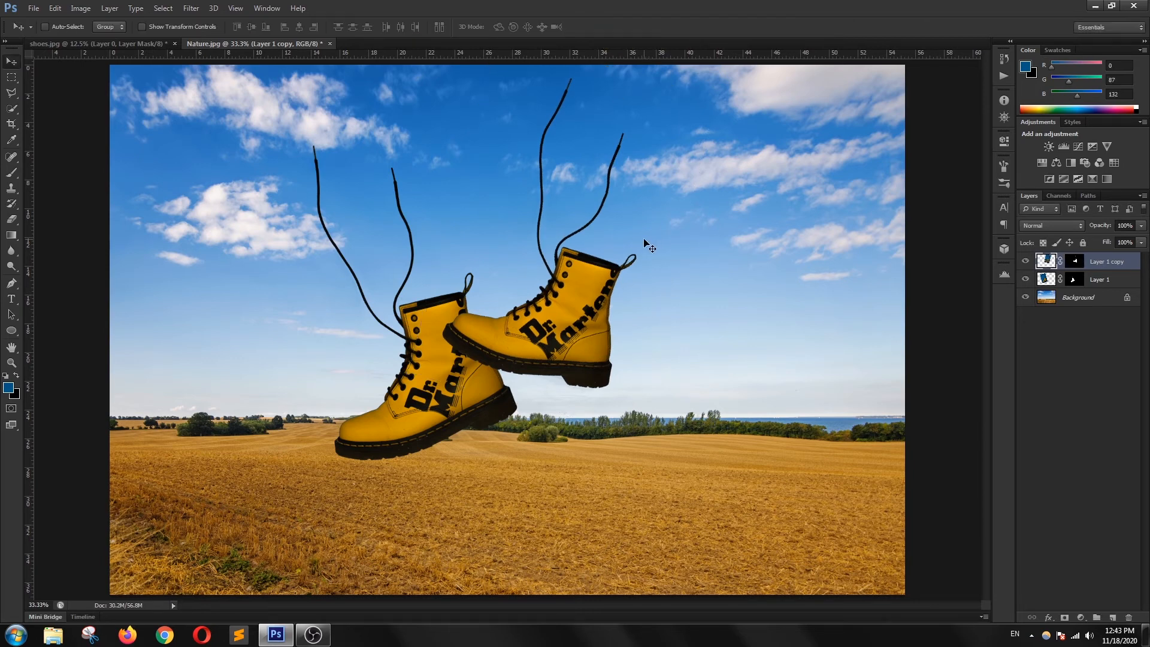
{"action": "left_click_drag", "start_coordinate": [590, 302], "coordinate": [587, 218]}
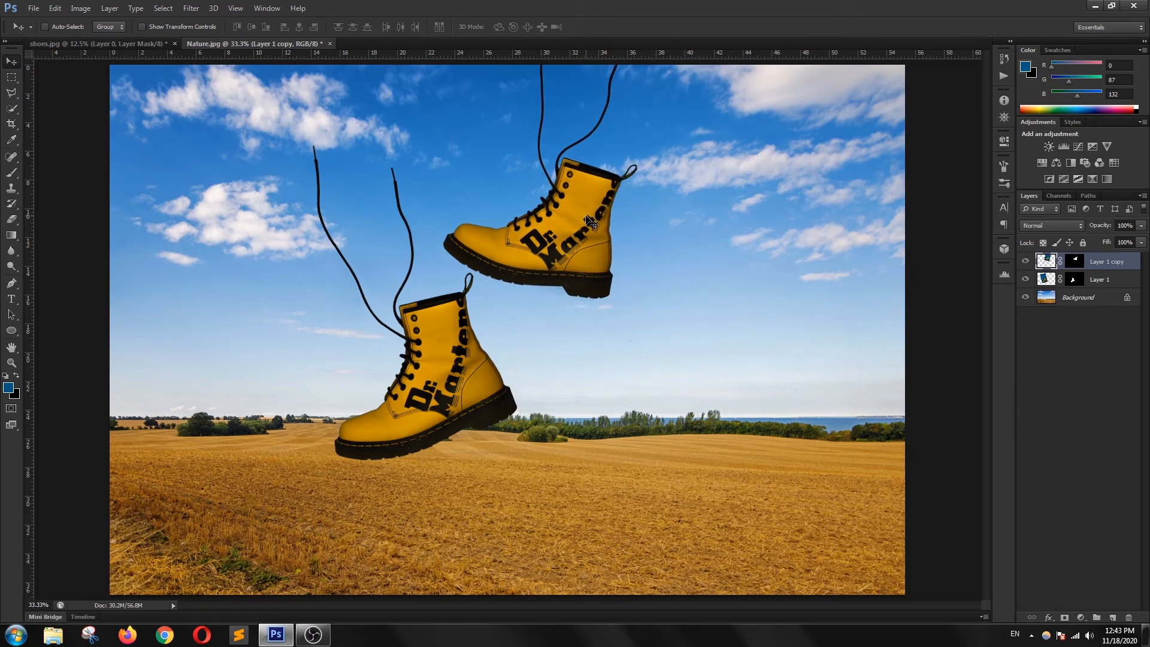
Add an Outer Glow effect to the lower boot on Layer 1 and raise the glow's spread slightly.
{"action": "left_click", "coordinate": [1109, 282]}
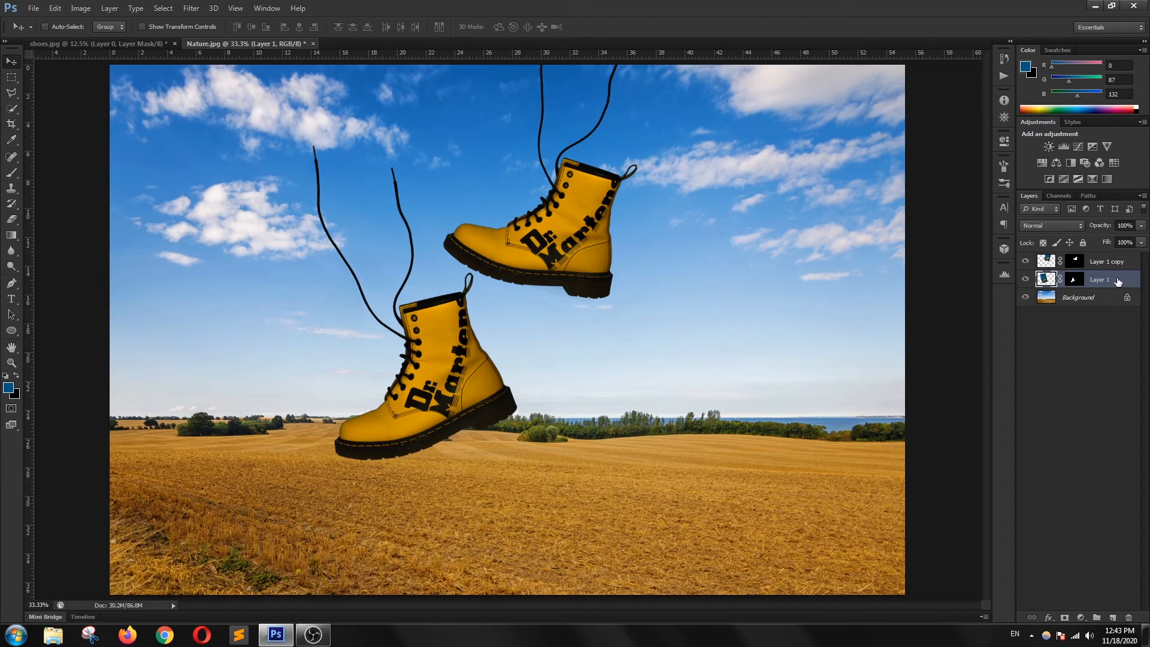
{"action": "left_click", "coordinate": [1048, 620]}
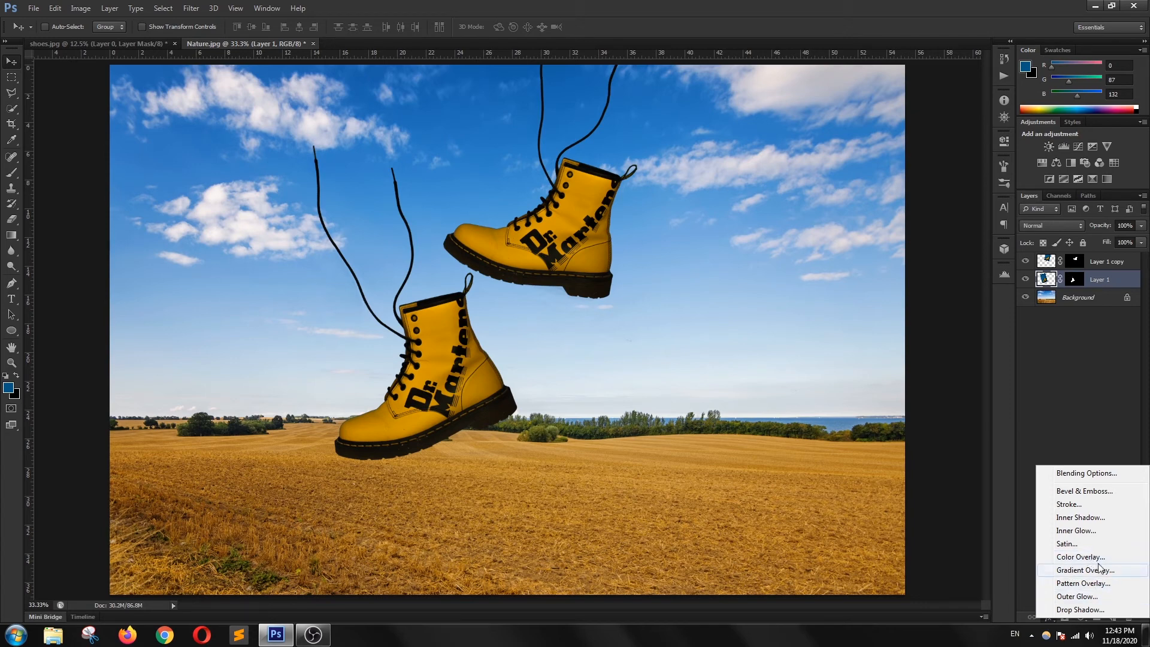
{"action": "left_click", "coordinate": [1078, 596]}
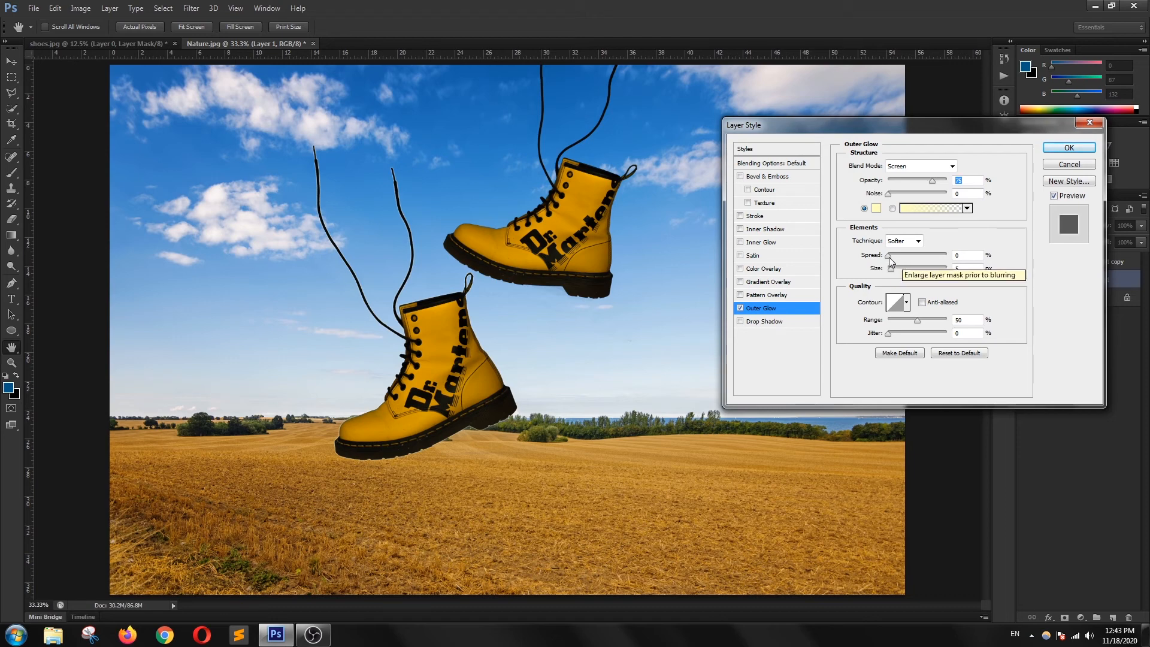
{"action": "left_click_drag", "start_coordinate": [889, 257], "coordinate": [893, 260]}
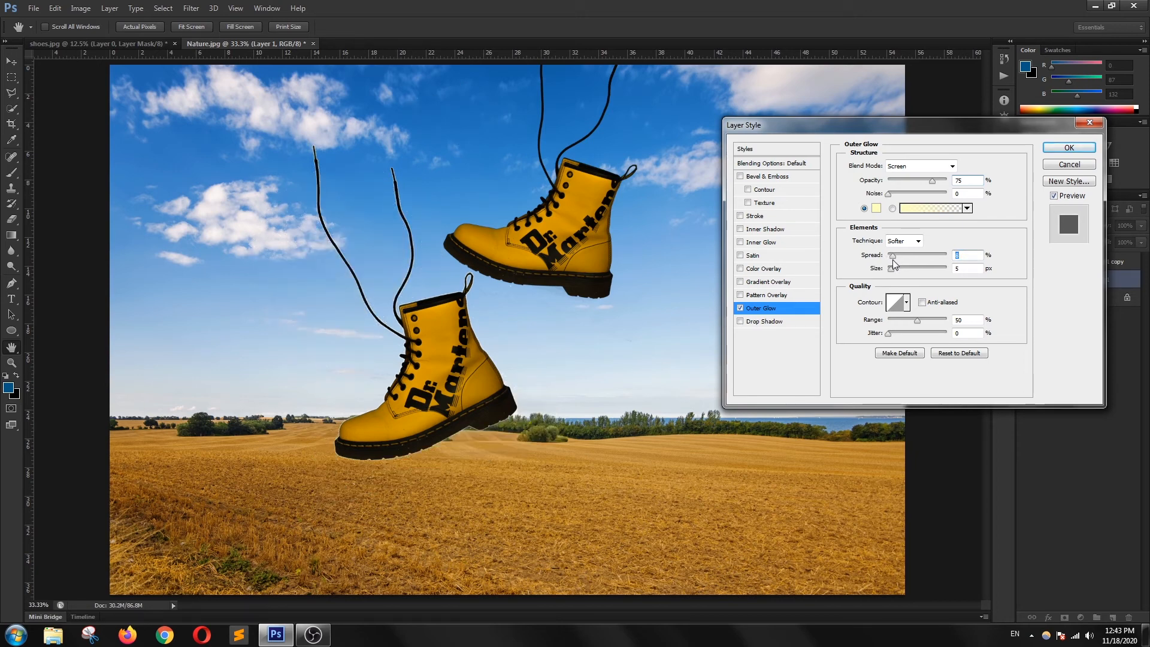
Fine-tune the size and range of the lower boot's outer glow and apply the layer style.
{"action": "left_click_drag", "start_coordinate": [891, 268], "coordinate": [890, 271]}
{"action": "left_click", "coordinate": [918, 322]}
{"action": "left_click_drag", "start_coordinate": [924, 321], "coordinate": [922, 321]}
{"action": "left_click", "coordinate": [980, 271]}
{"action": "key", "text": "Up"}
{"action": "key", "text": "Up"}
{"action": "key", "text": "Down"}
{"action": "key", "text": "Down"}
{"action": "left_click", "coordinate": [1055, 149]}
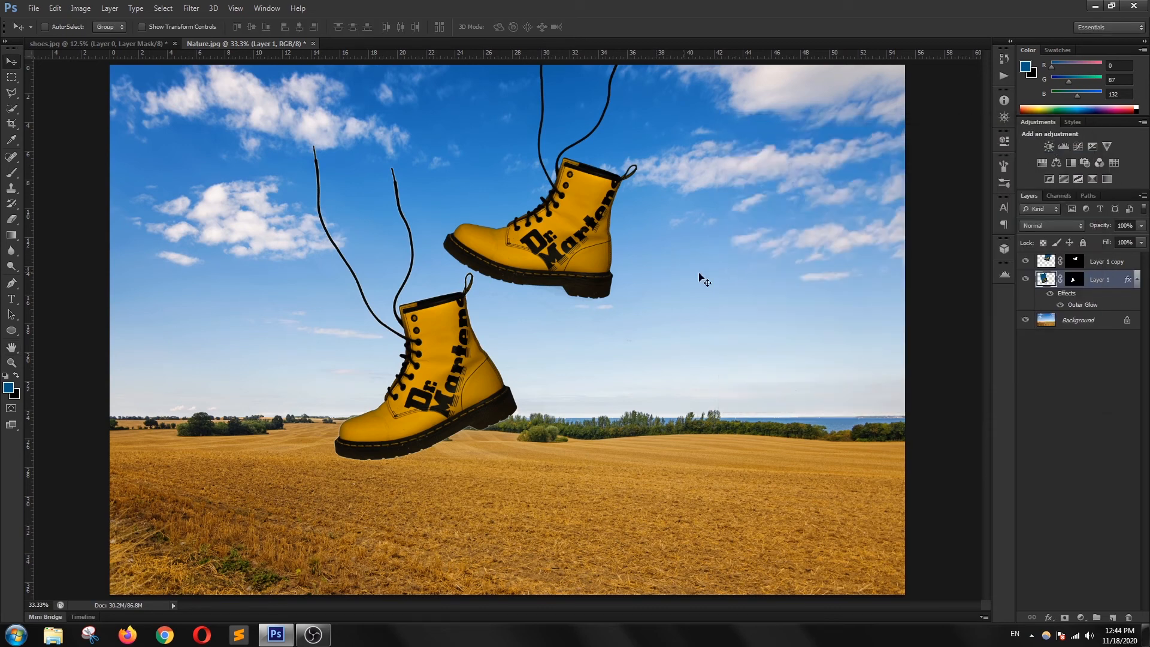
Copy the Outer Glow layer style from Layer 1 and paste it onto Layer 1 copy.
{"action": "right_click", "coordinate": [1096, 283]}
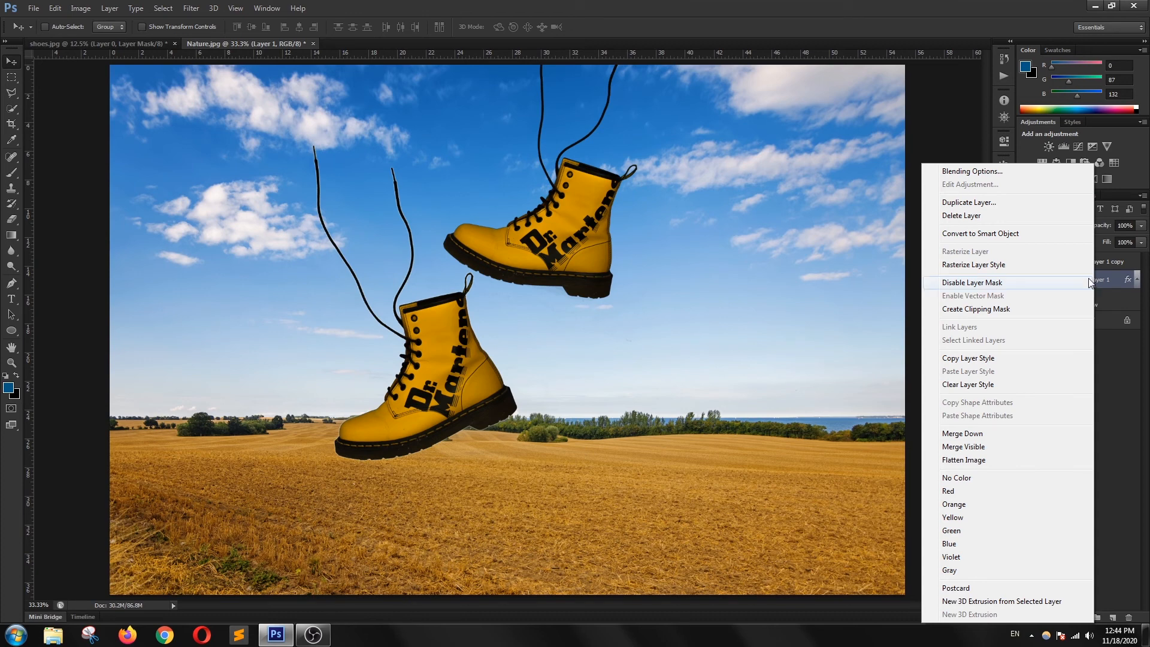
{"action": "left_click", "coordinate": [971, 358]}
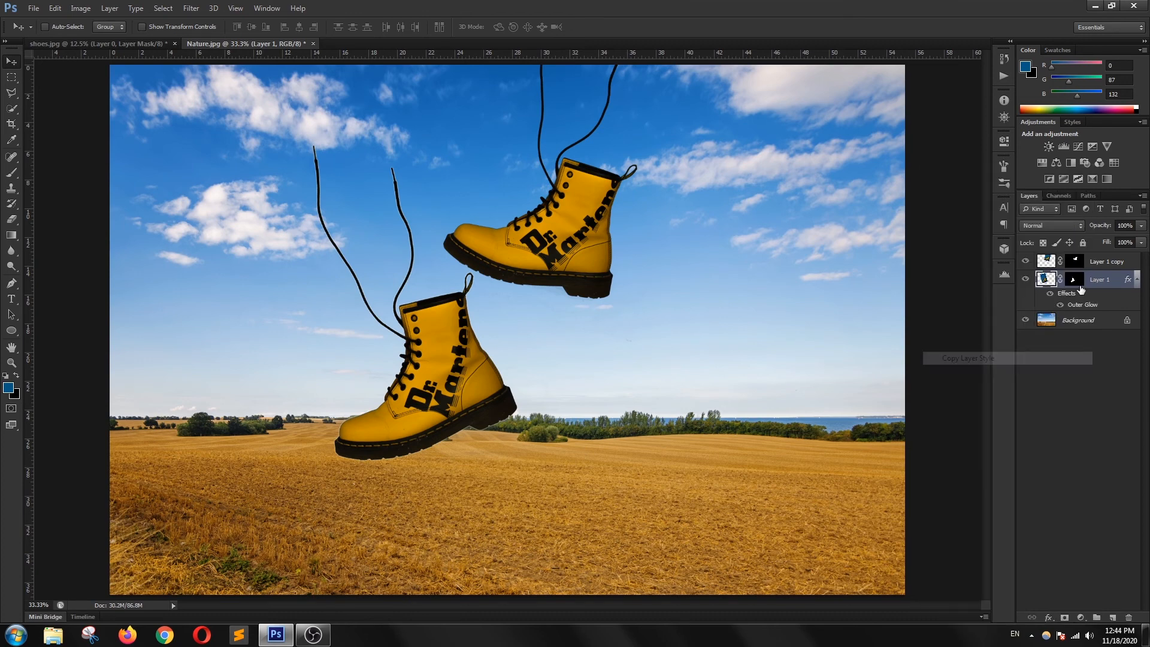
{"action": "left_click", "coordinate": [1101, 262]}
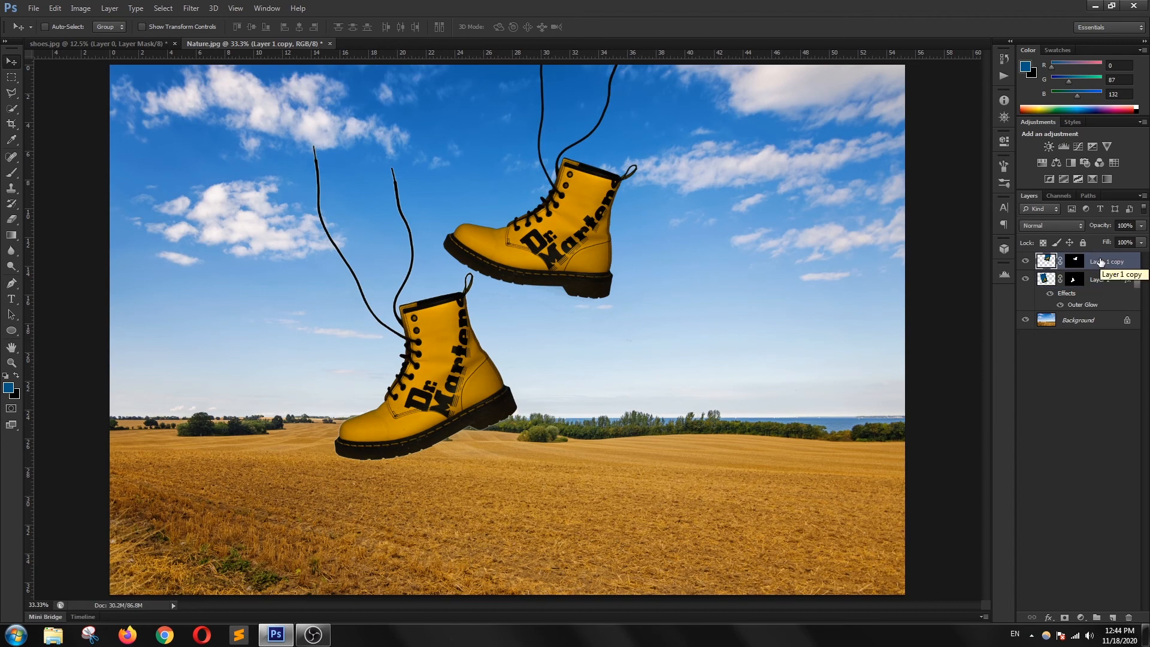
{"action": "right_click", "coordinate": [1101, 262]}
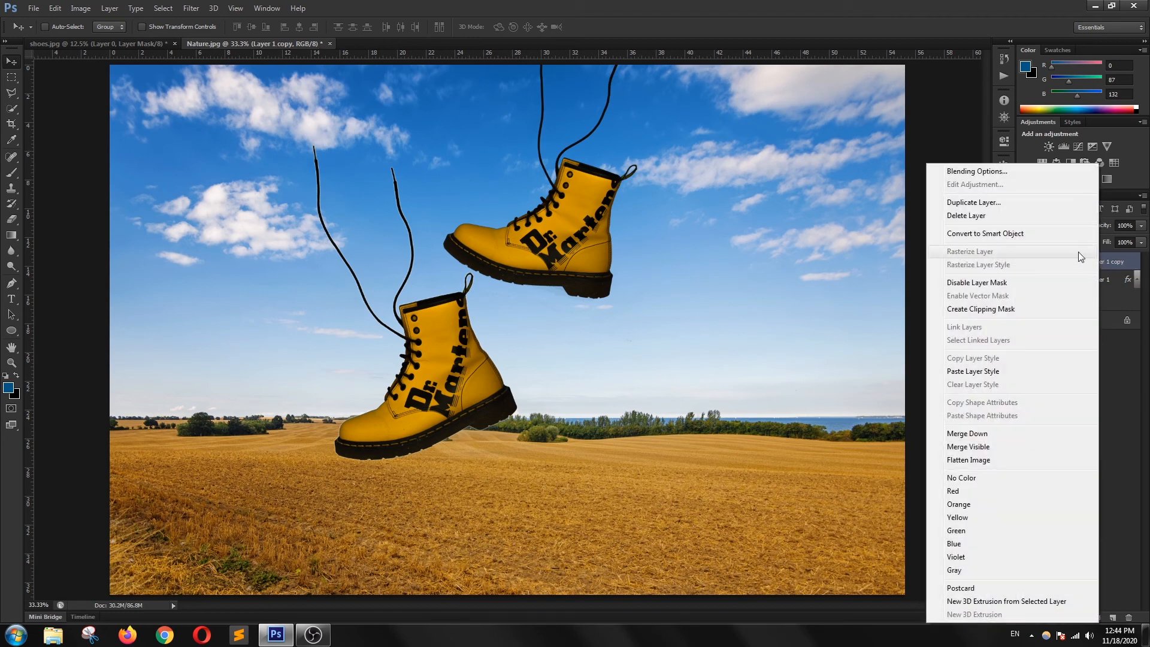
{"action": "left_click", "coordinate": [998, 372]}
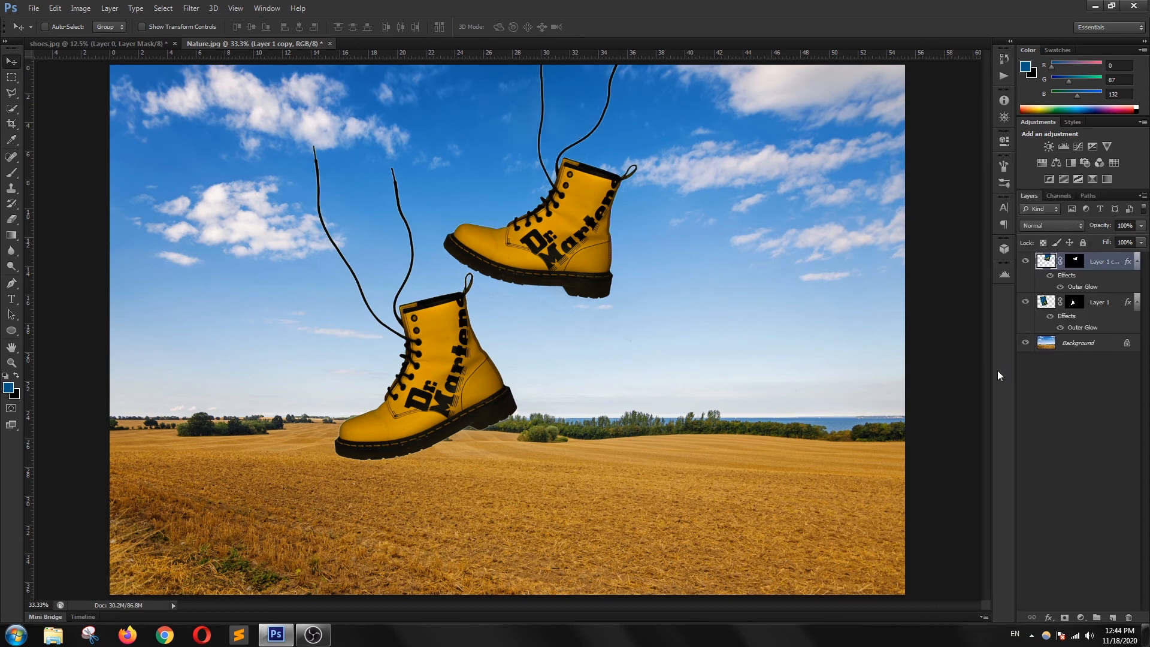